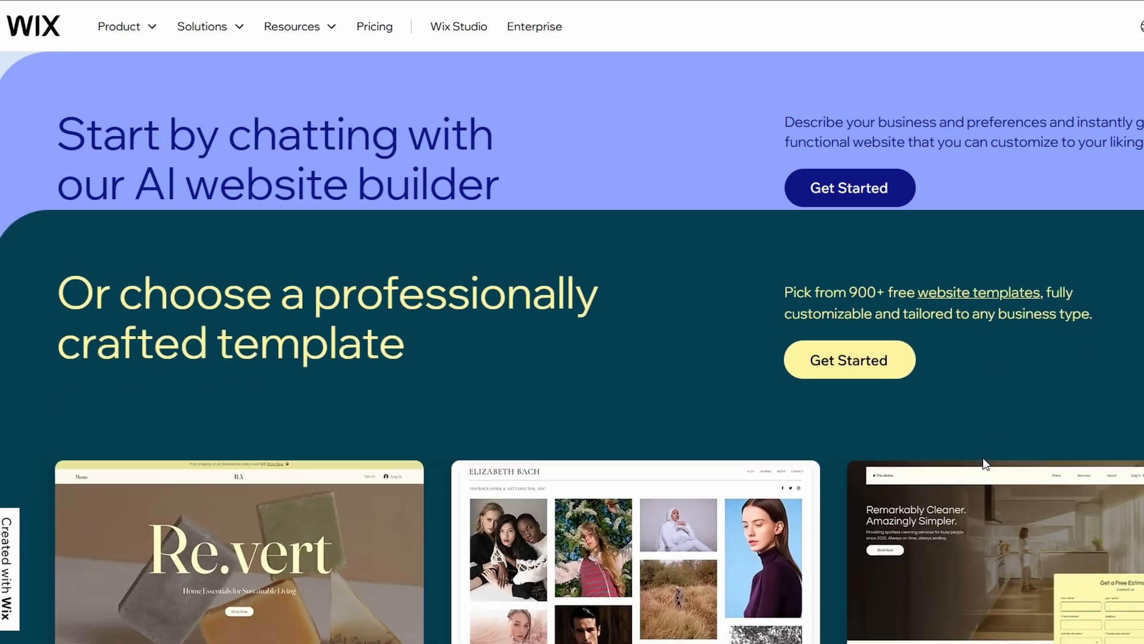
Scroll down the Wix homepage past the AI builder and template categories.
scroll(985, 465, "down", 10)
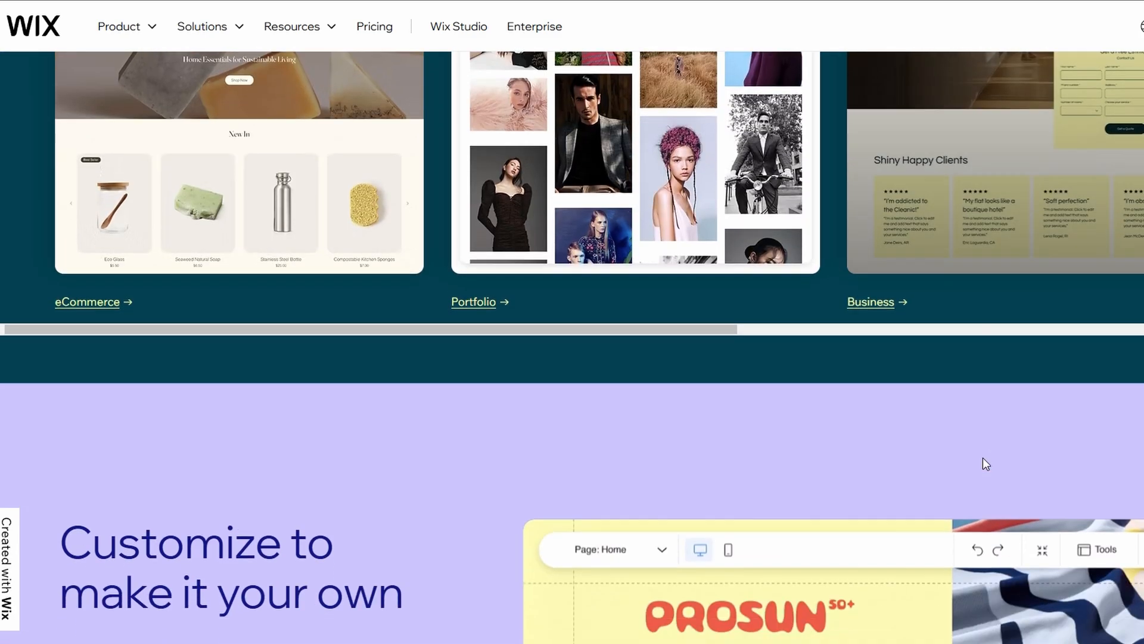
scroll(984, 464, "down", 10)
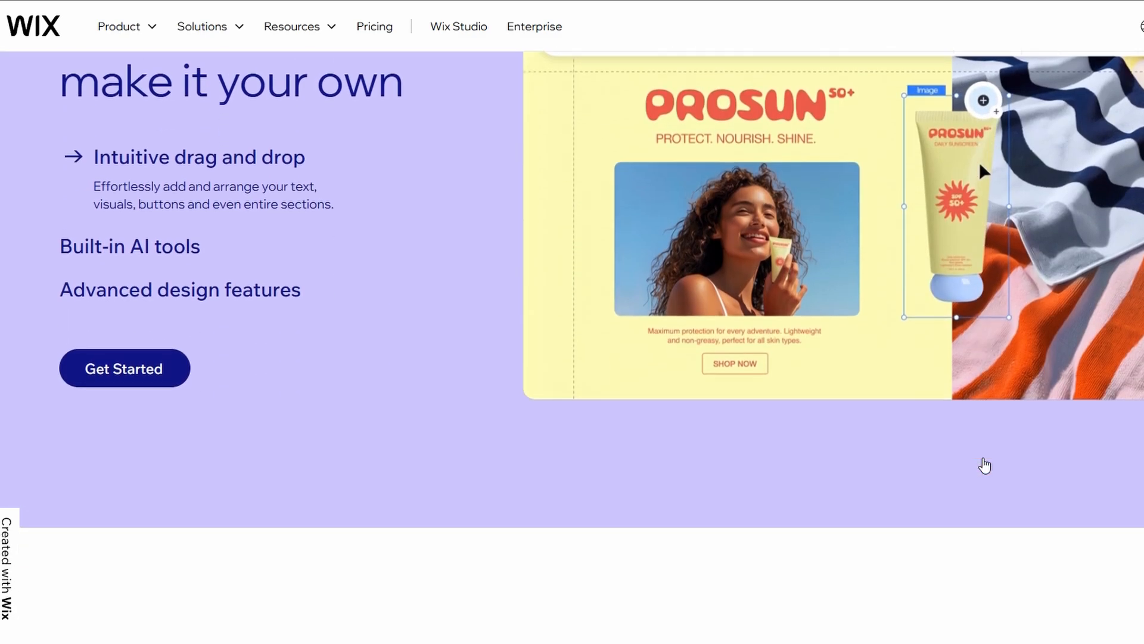
scroll(983, 462, "down", 4)
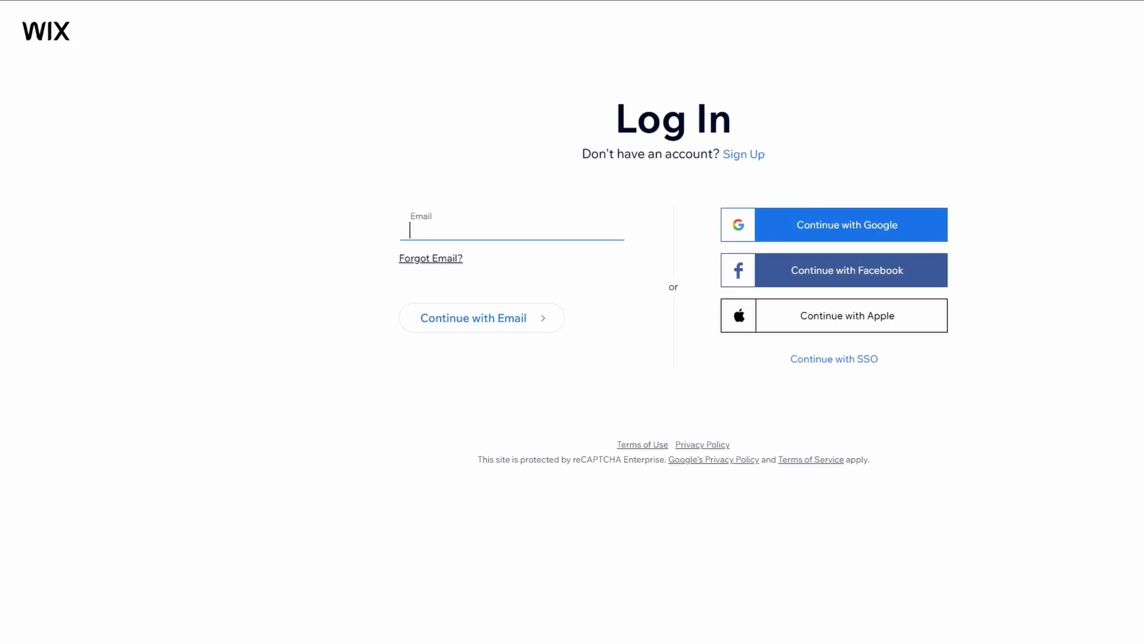
Log in to Wix with the Google account to open the five-site Sites list.
left_click(1062, 105)
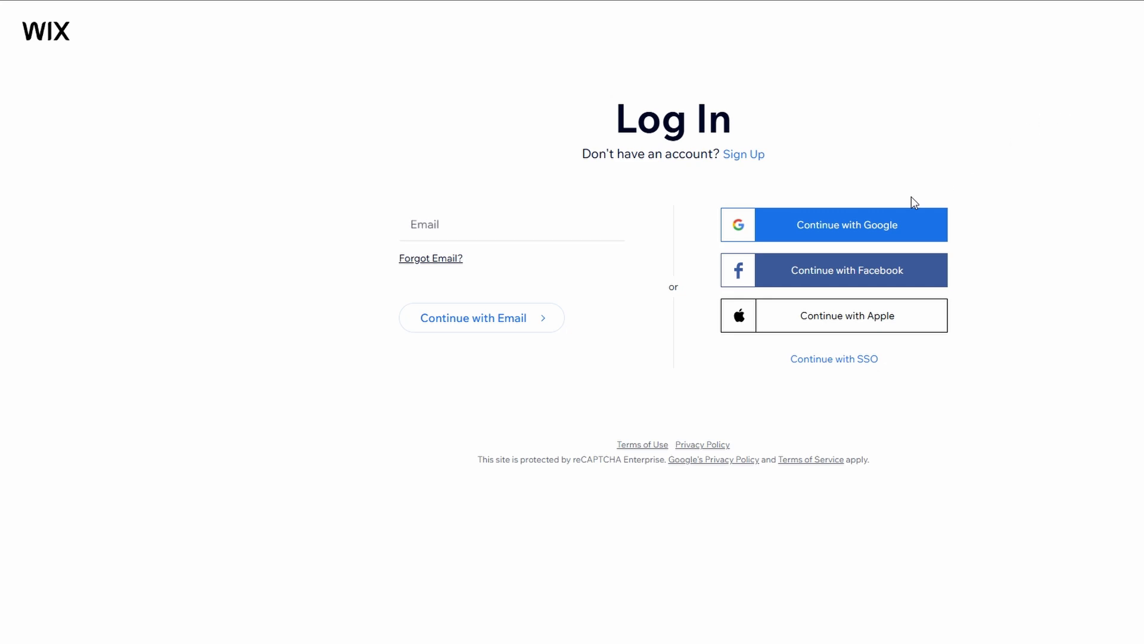
left_click(796, 238)
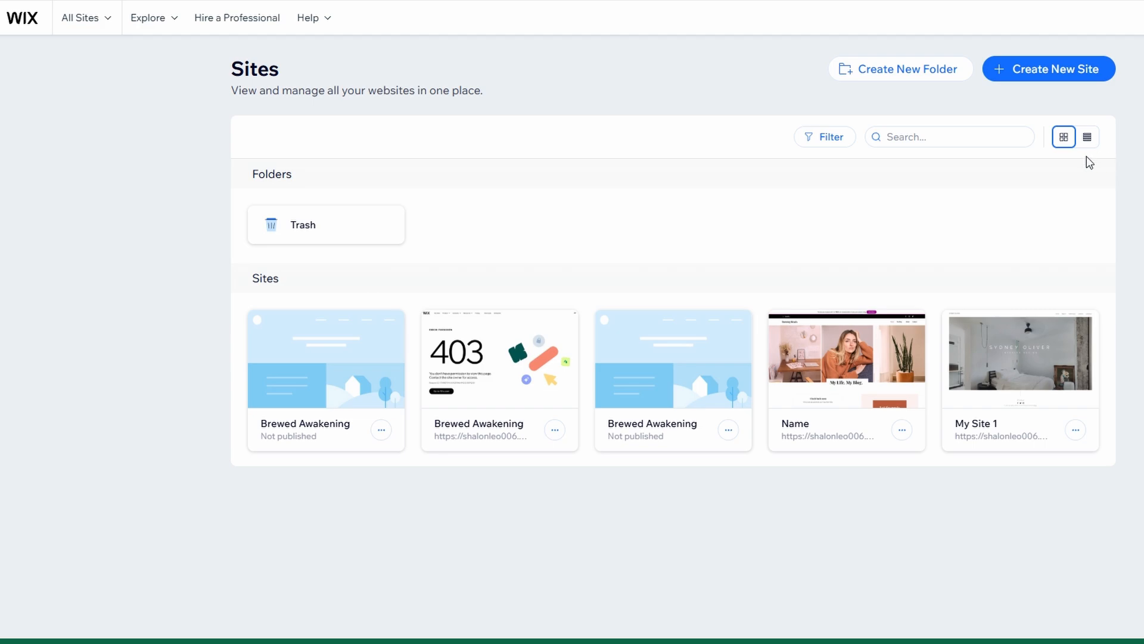
Select the published Brewed Awakening site card to open its dashboard.
left_click(492, 388)
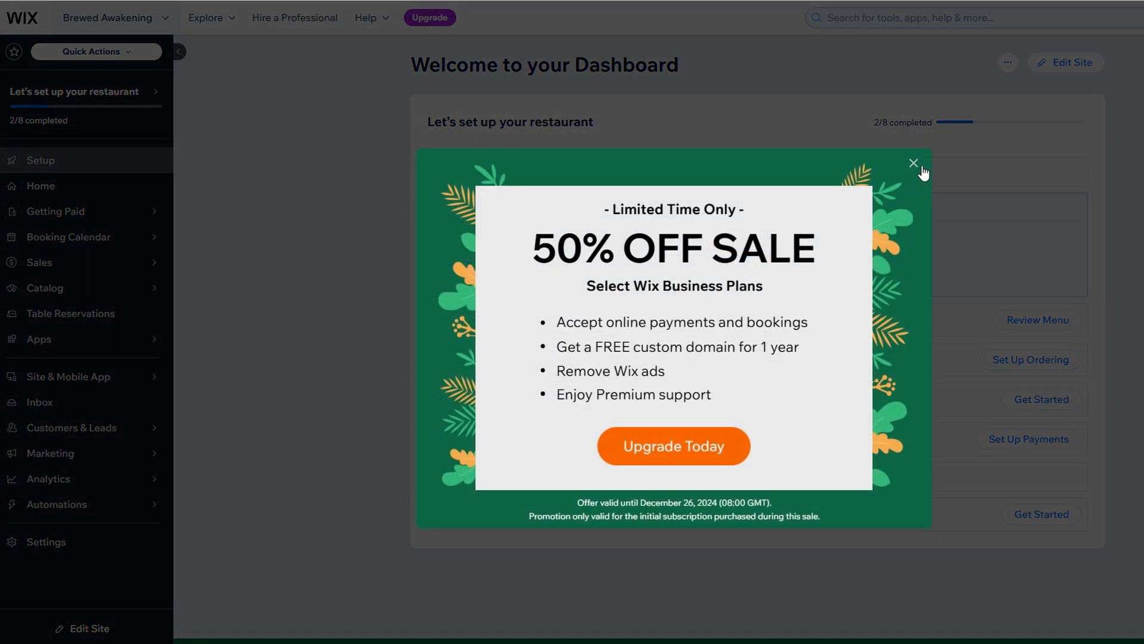
Dismiss the 50% OFF SALE popup and show the sidebar's Marketing submenu.
left_click(914, 164)
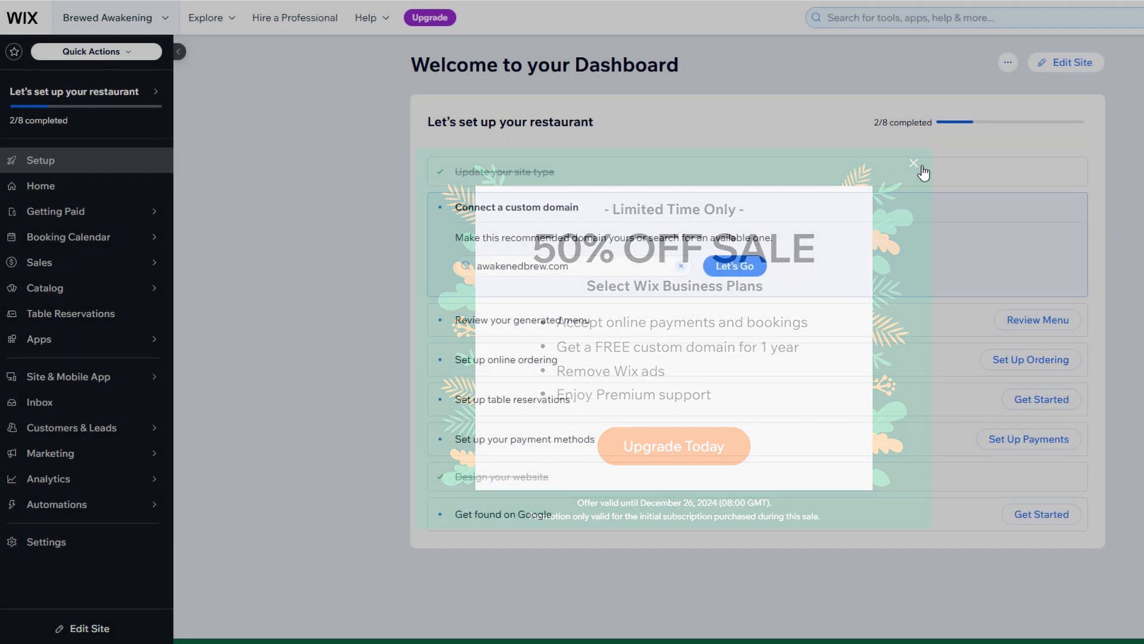
mouse_move(924, 173)
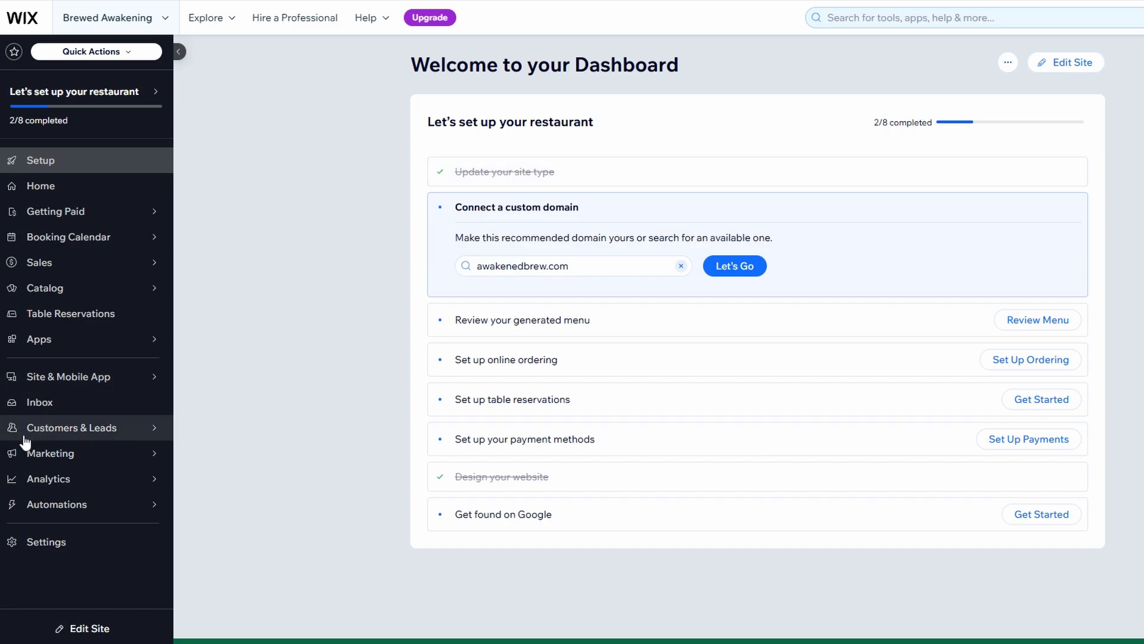
mouse_move(24, 455)
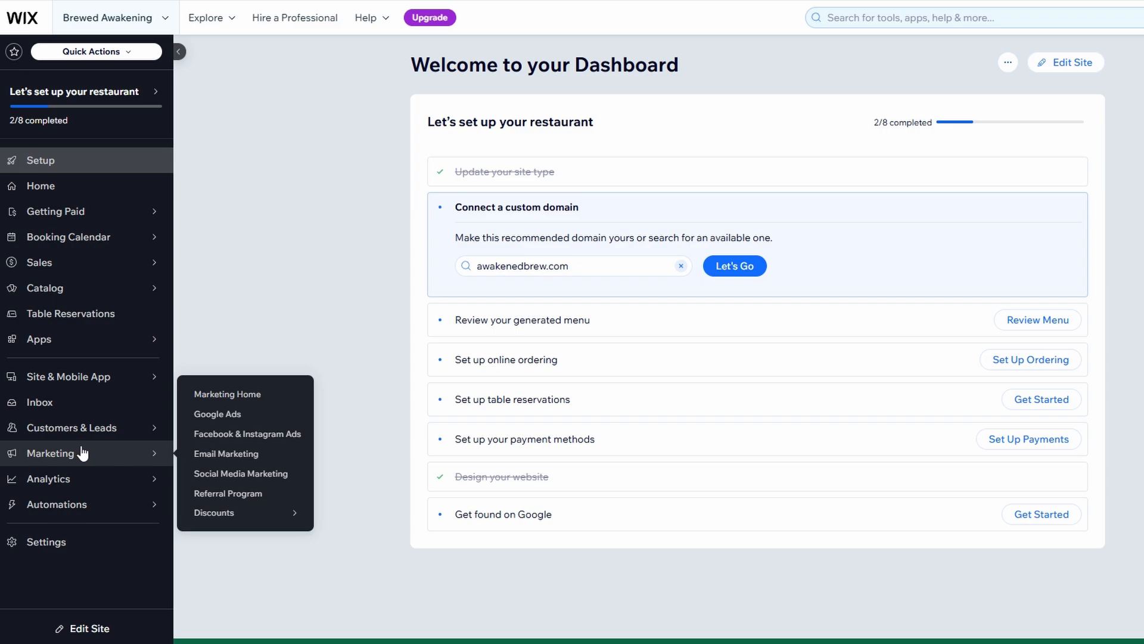
Open Email Marketing and browse the starter newsletter template cards.
left_click(234, 454)
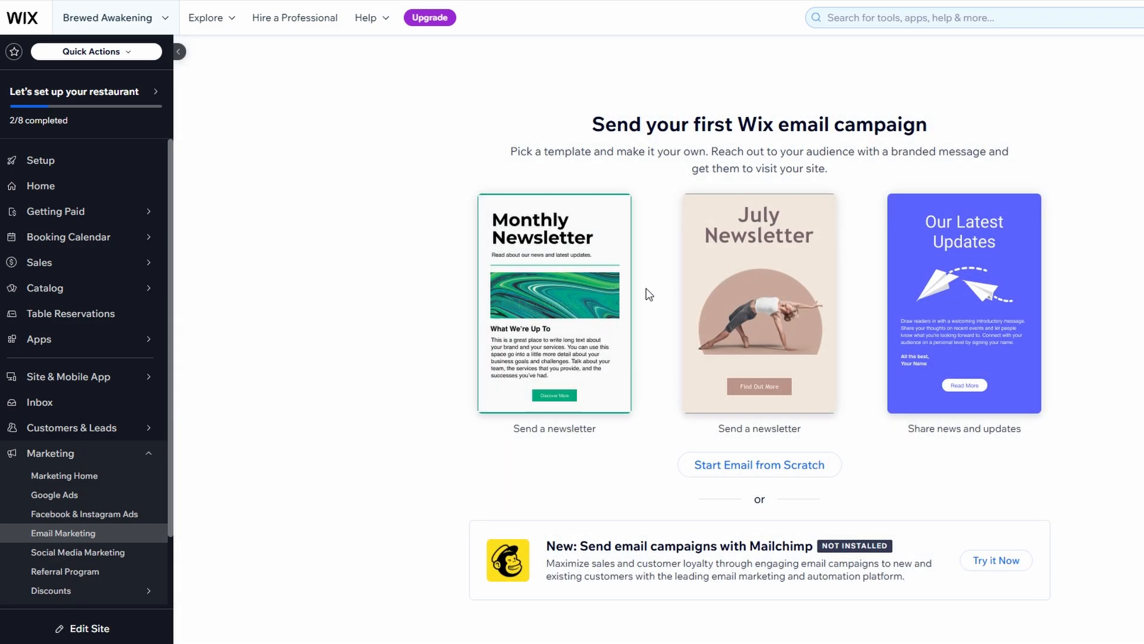
left_click_drag(593, 124, 939, 132)
left_click(956, 129)
mouse_move(767, 270)
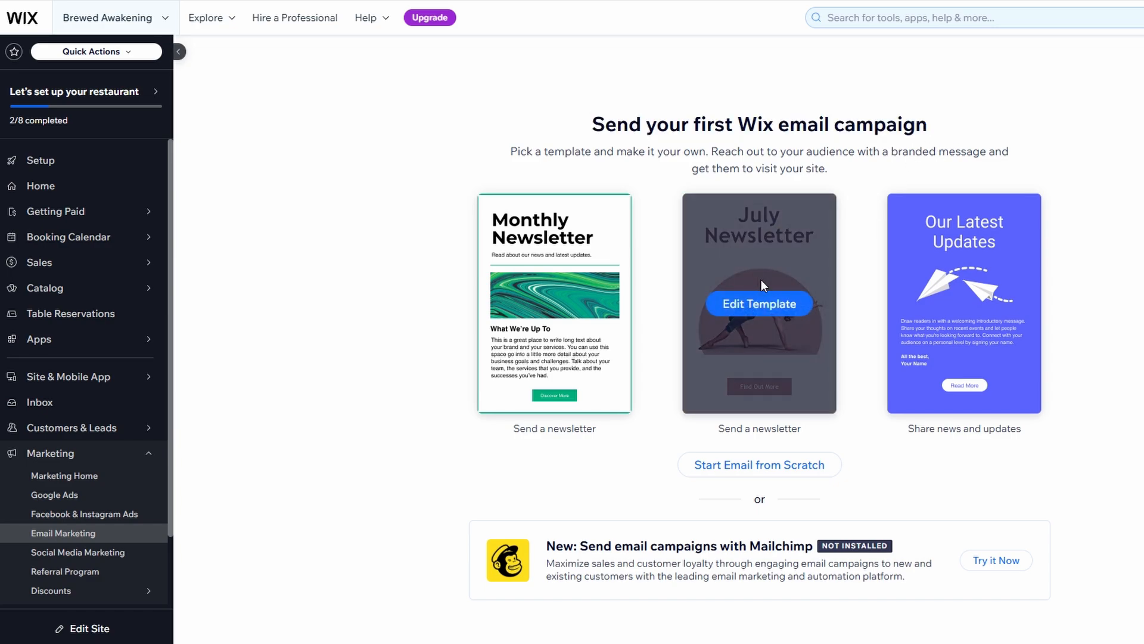
mouse_move(548, 287)
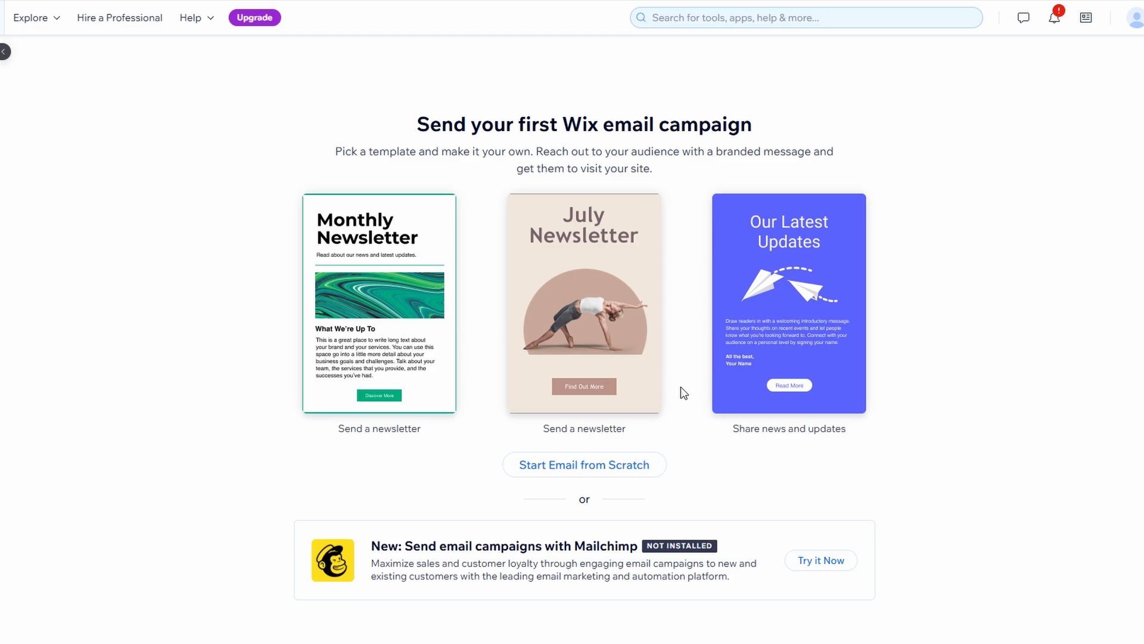
mouse_move(648, 368)
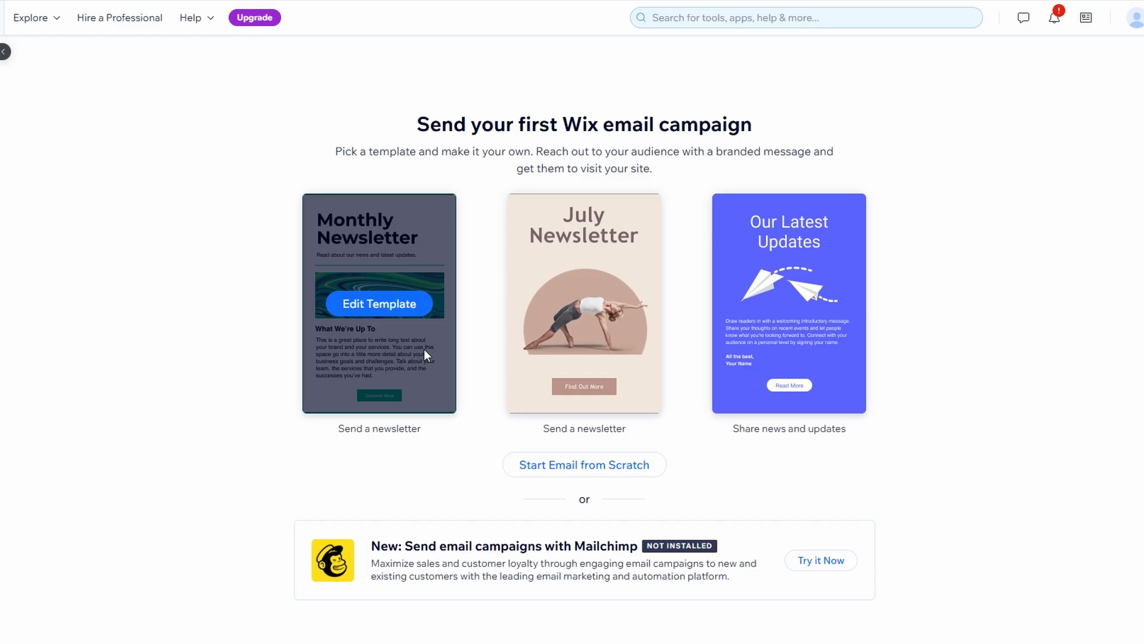
Edit the Monthly Newsletter template and delete the news-and-updates subtitle line.
left_click(381, 302)
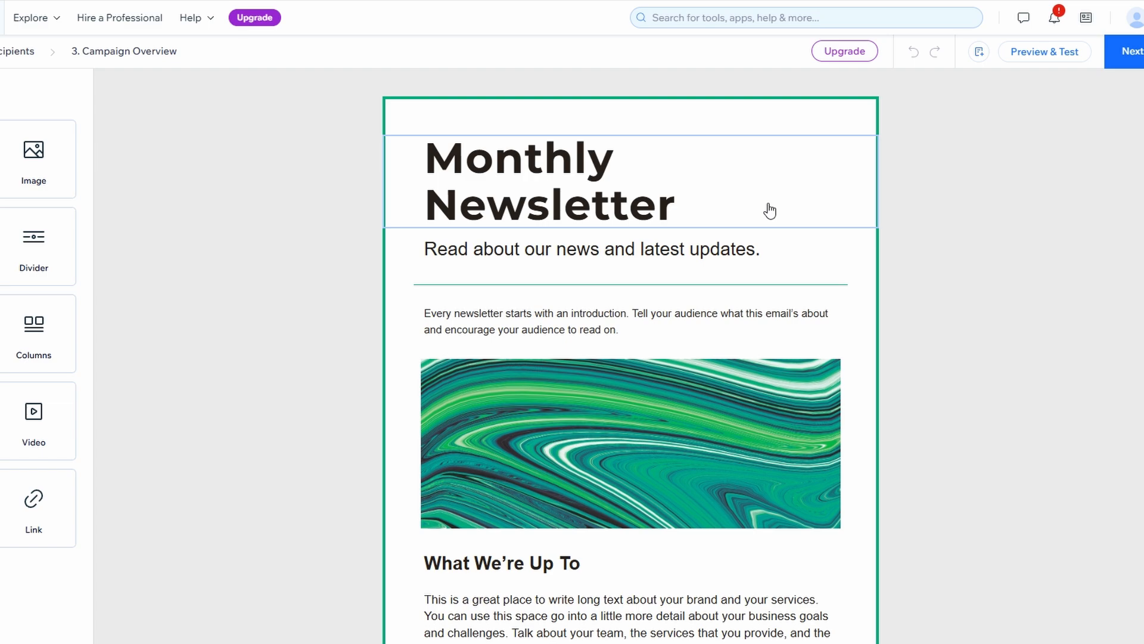
left_click_drag(56, 163, 113, 161)
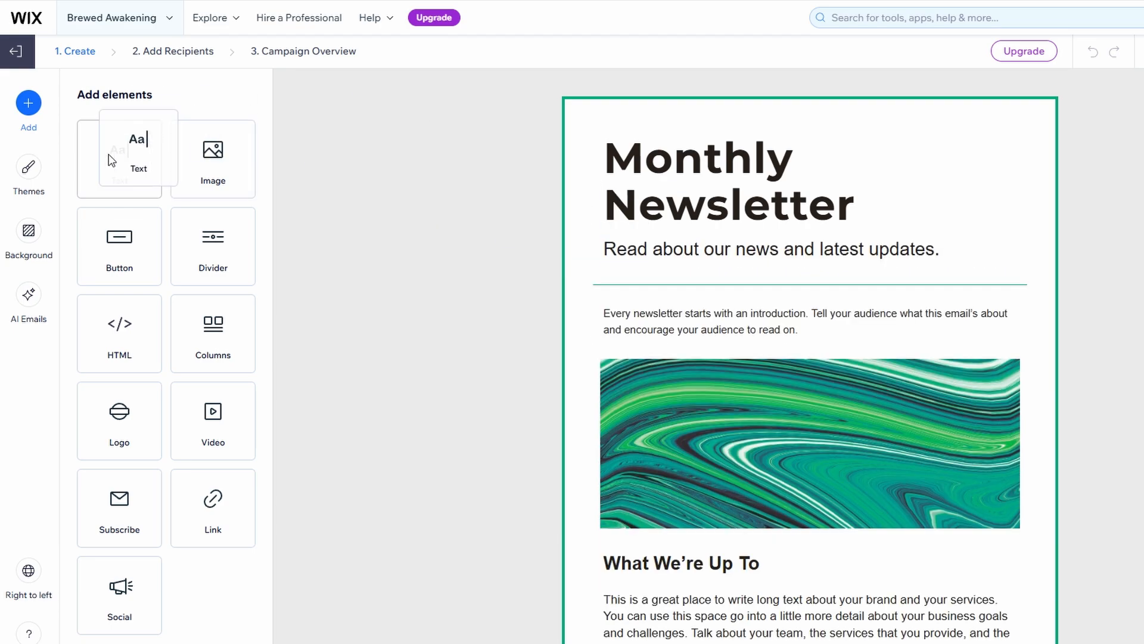
left_click(688, 263)
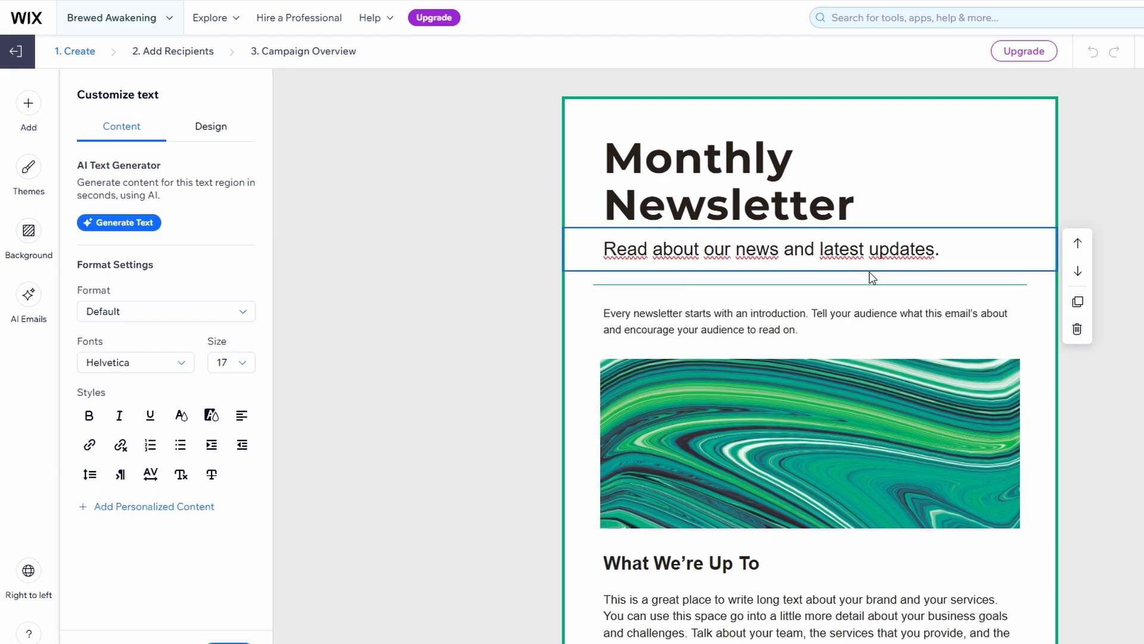
left_click(1077, 330)
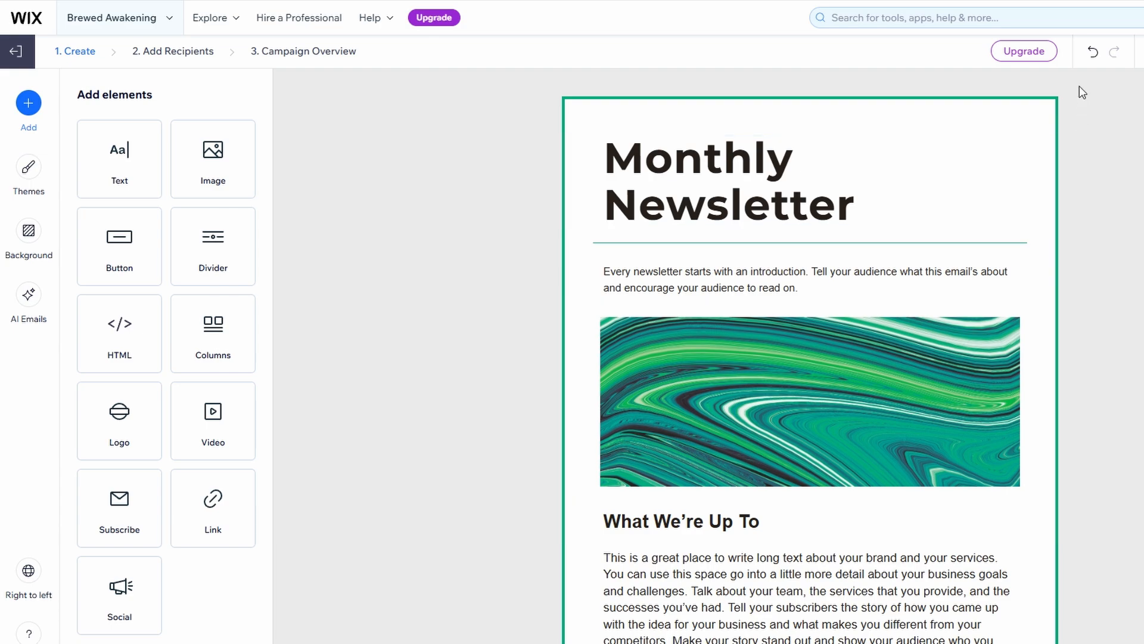
Undo the deletion to restore the 'Read about our news and latest updates.' subtitle.
left_click(1093, 51)
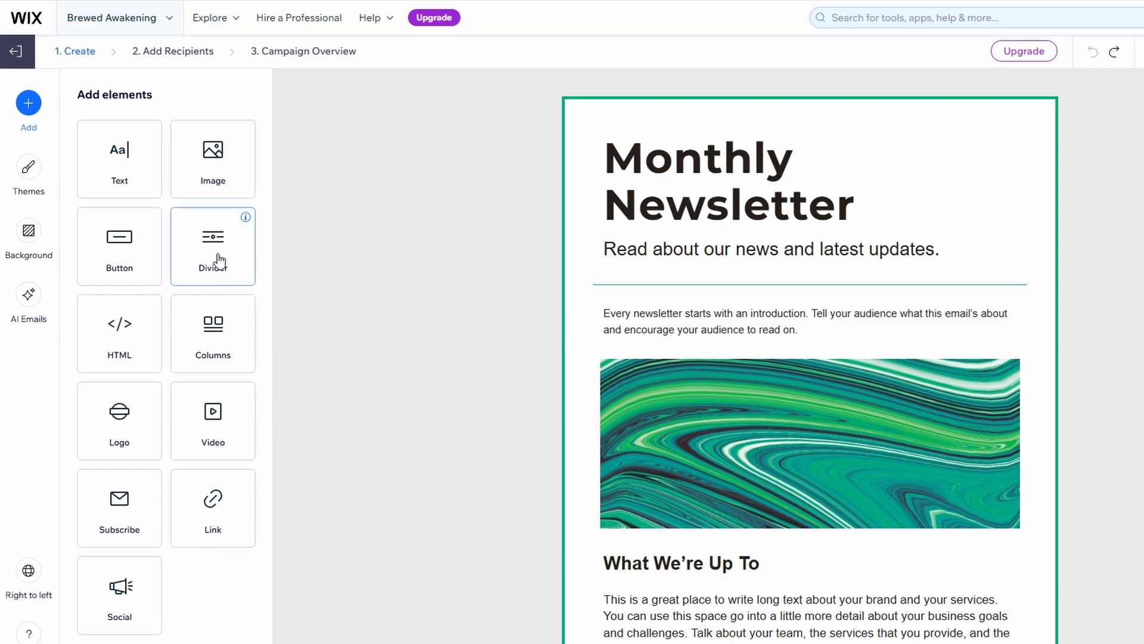
mouse_move(245, 218)
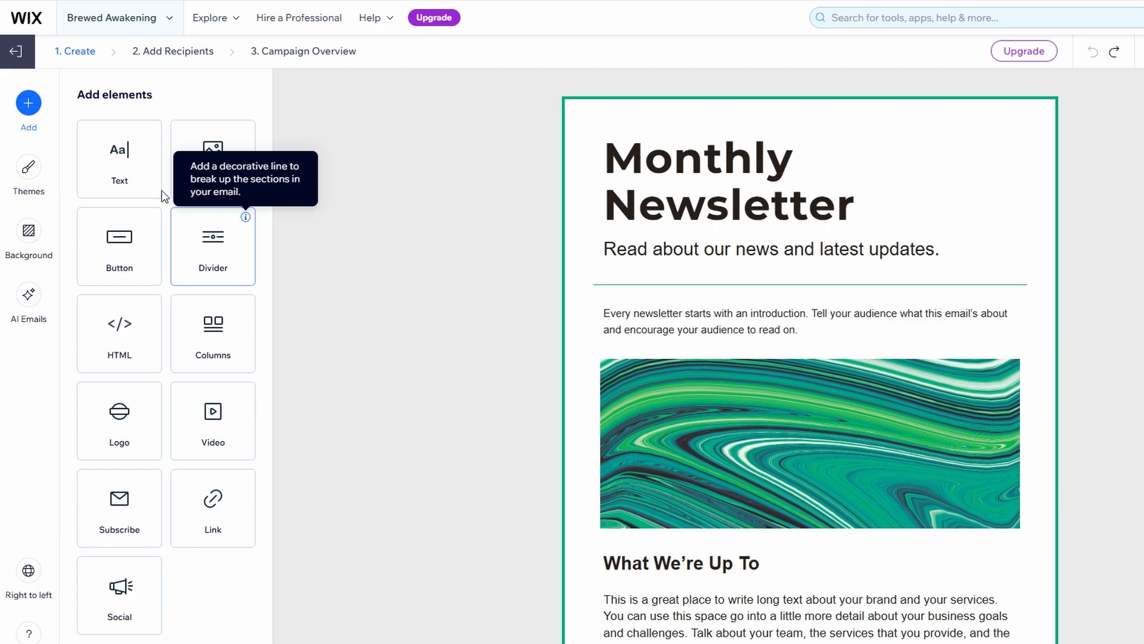
left_click(38, 191)
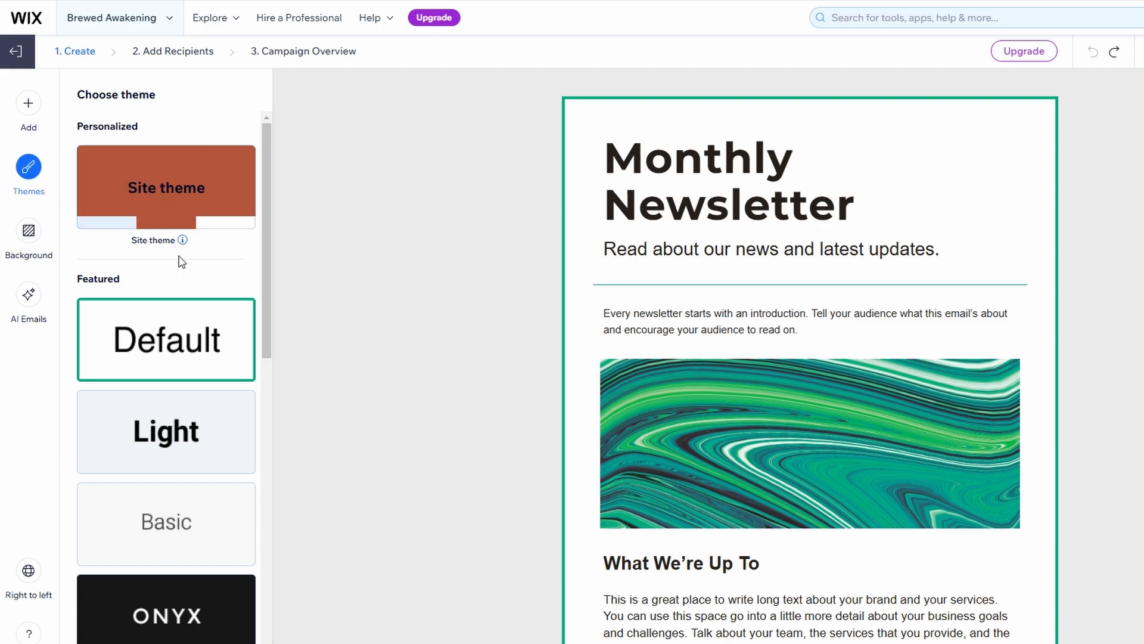
scroll(179, 493, "down", 5)
scroll(181, 496, "down", 7)
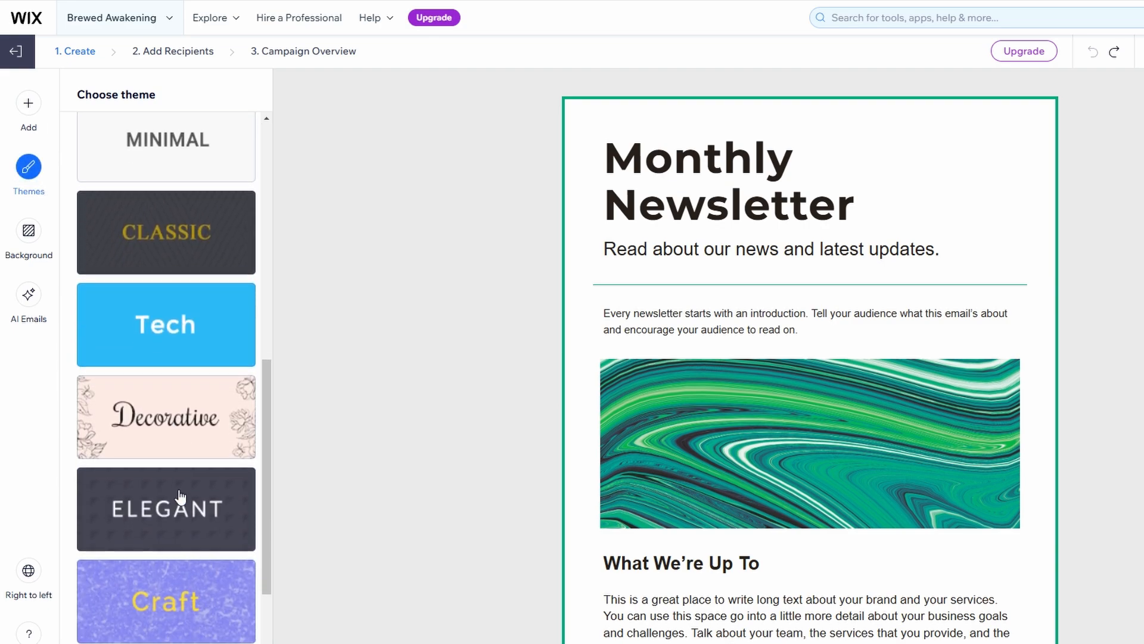
scroll(180, 496, "up", 12)
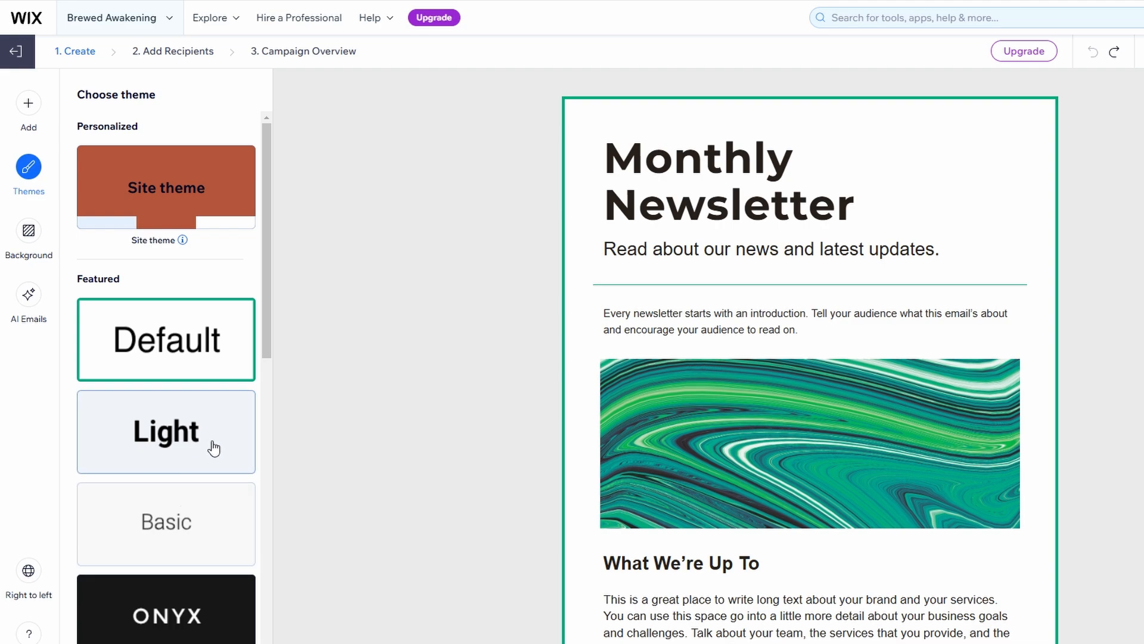
left_click(669, 208)
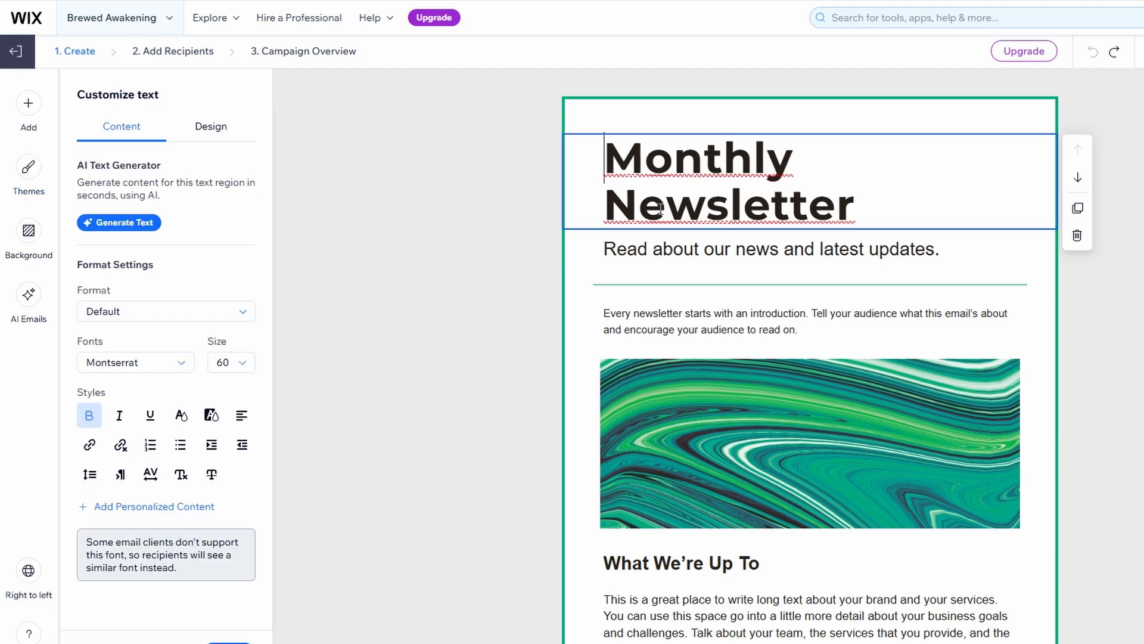
Select the word Monthly, mistakenly replace it with 'new', then undo the change.
triple_click(655, 210)
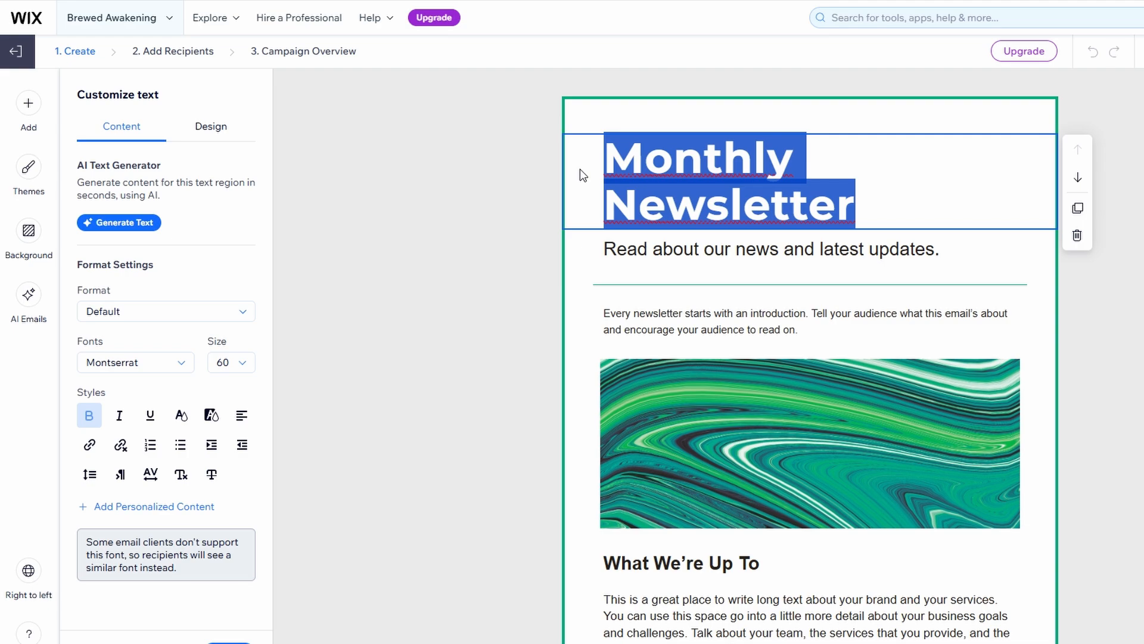
double_click(613, 153)
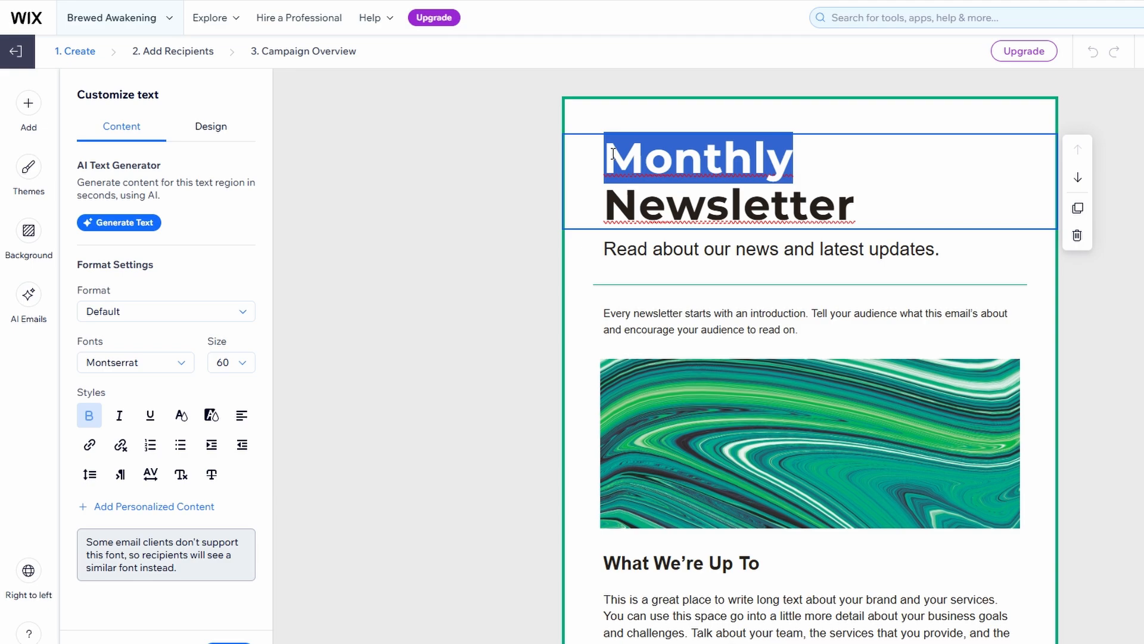
type("new")
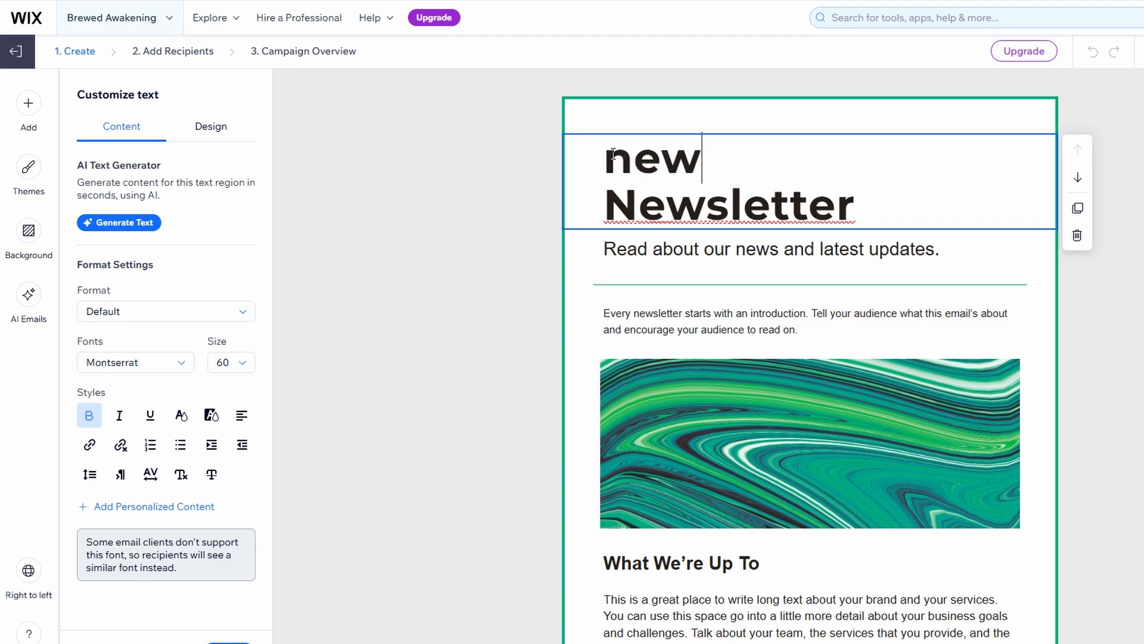
key("ctrl+z")
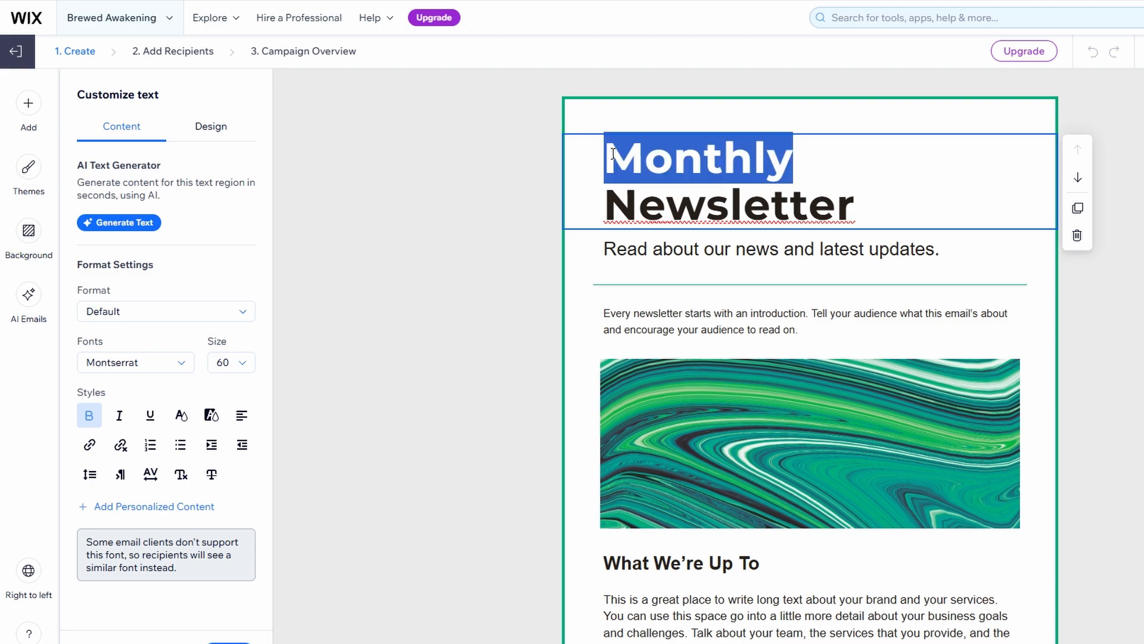
left_click(553, 193)
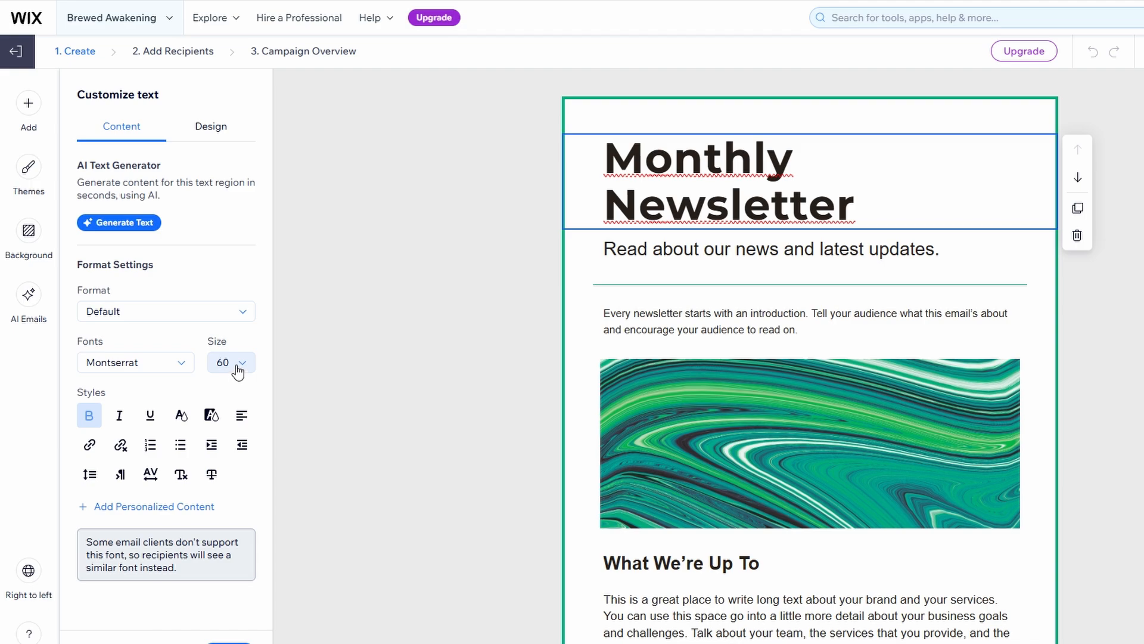
Enlarge the word Monthly from size 60 to 72, then to 96.
double_click(689, 170)
left_click(244, 362)
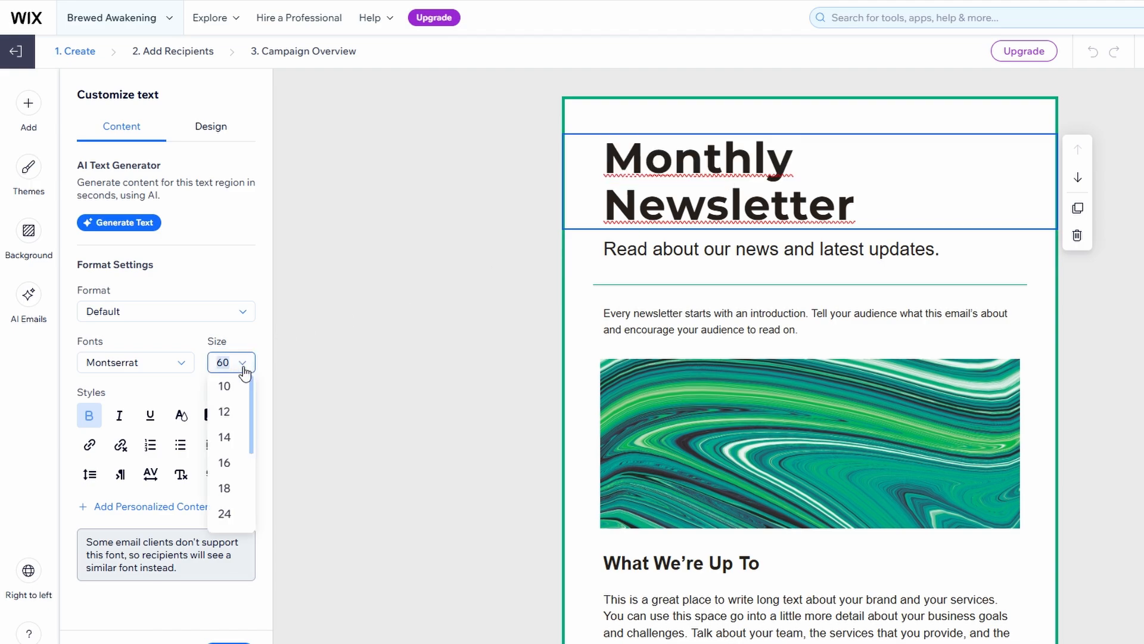
scroll(226, 462, "down", 3)
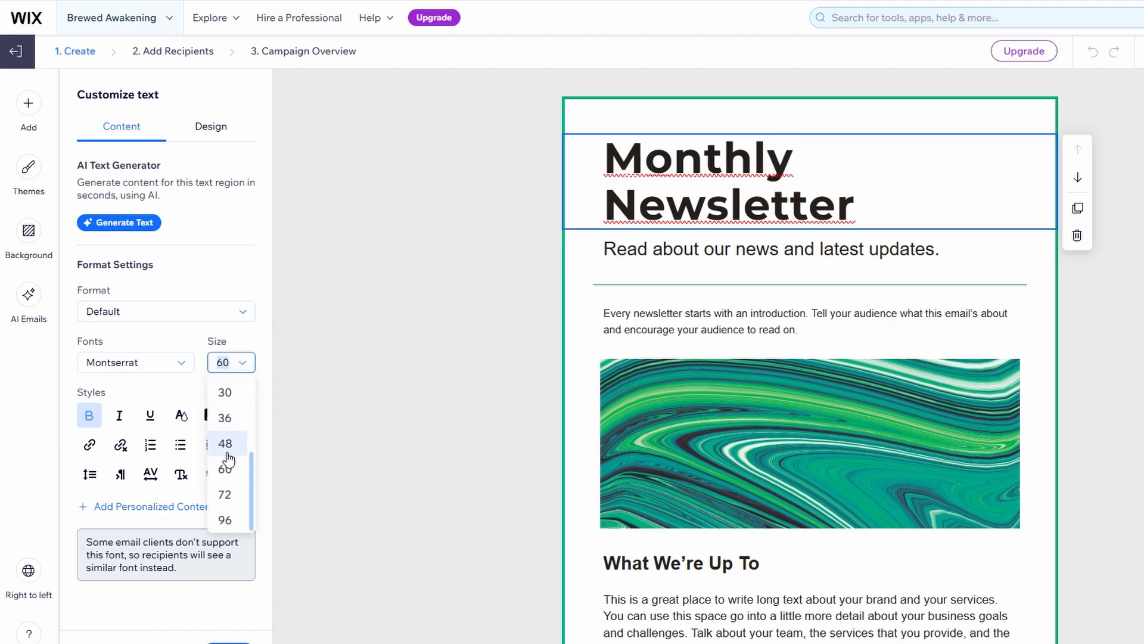
left_click(228, 496)
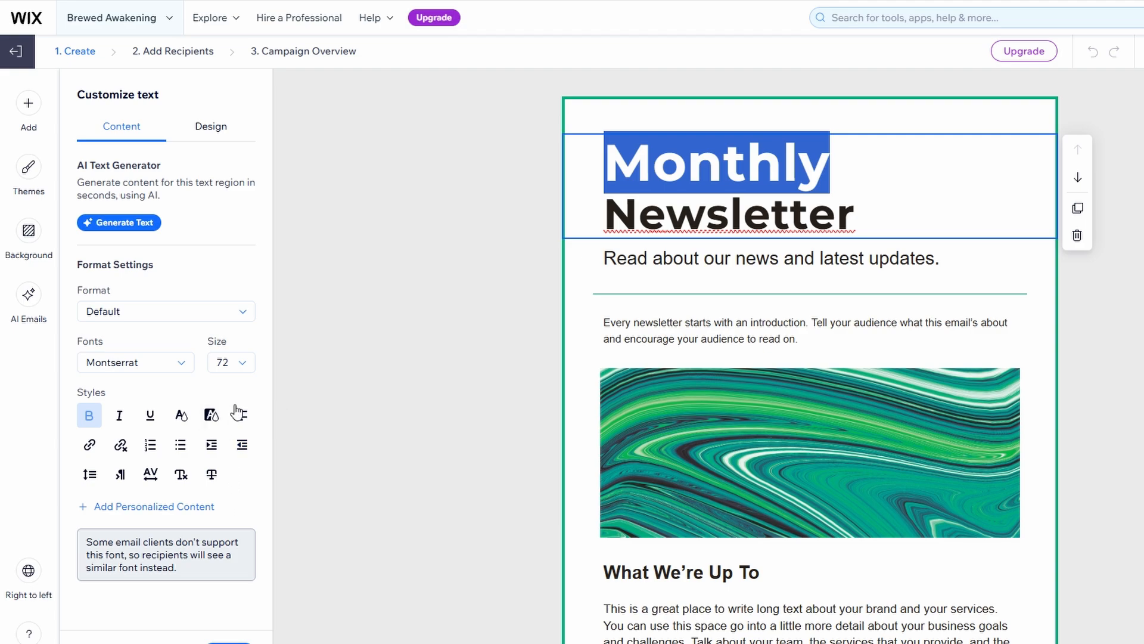
left_click(243, 364)
scroll(246, 456, "down", 3)
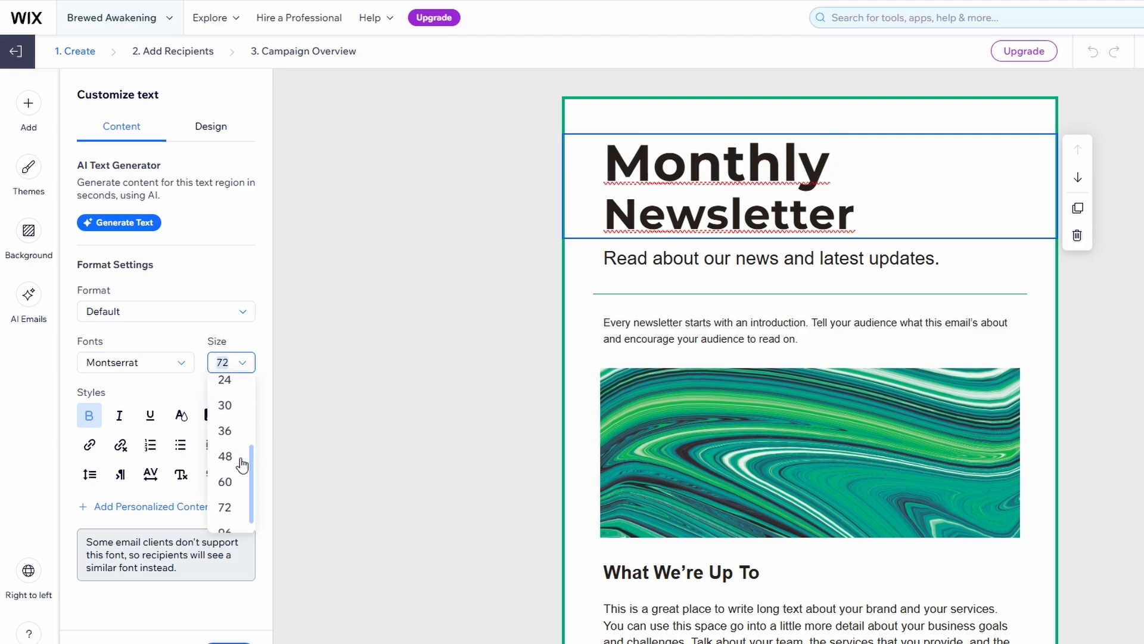
left_click(225, 520)
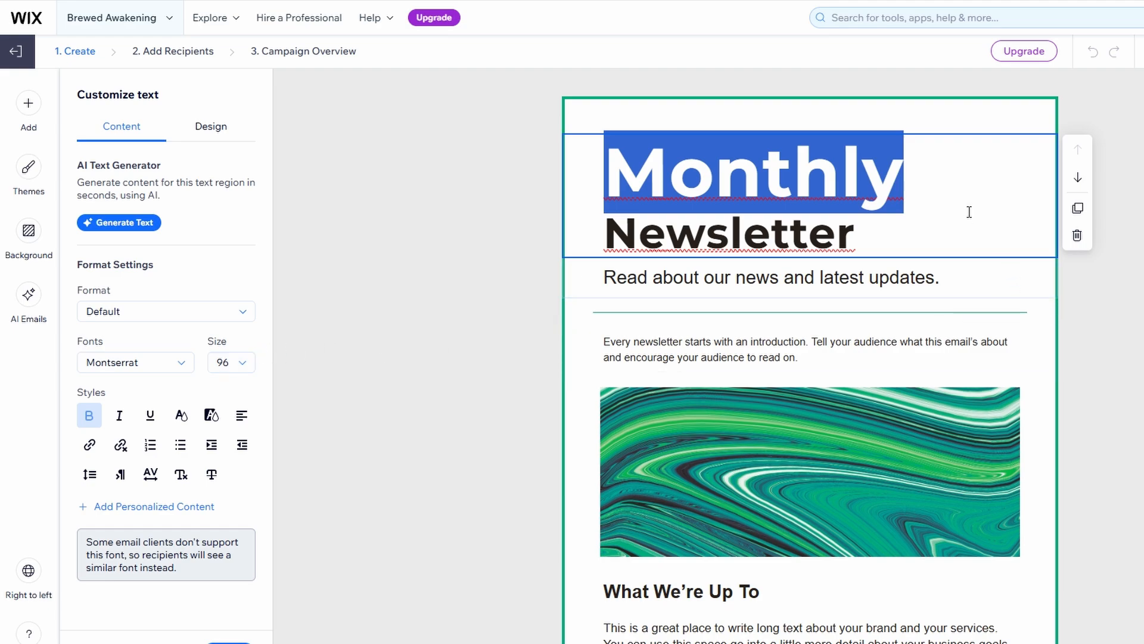
left_click(456, 317)
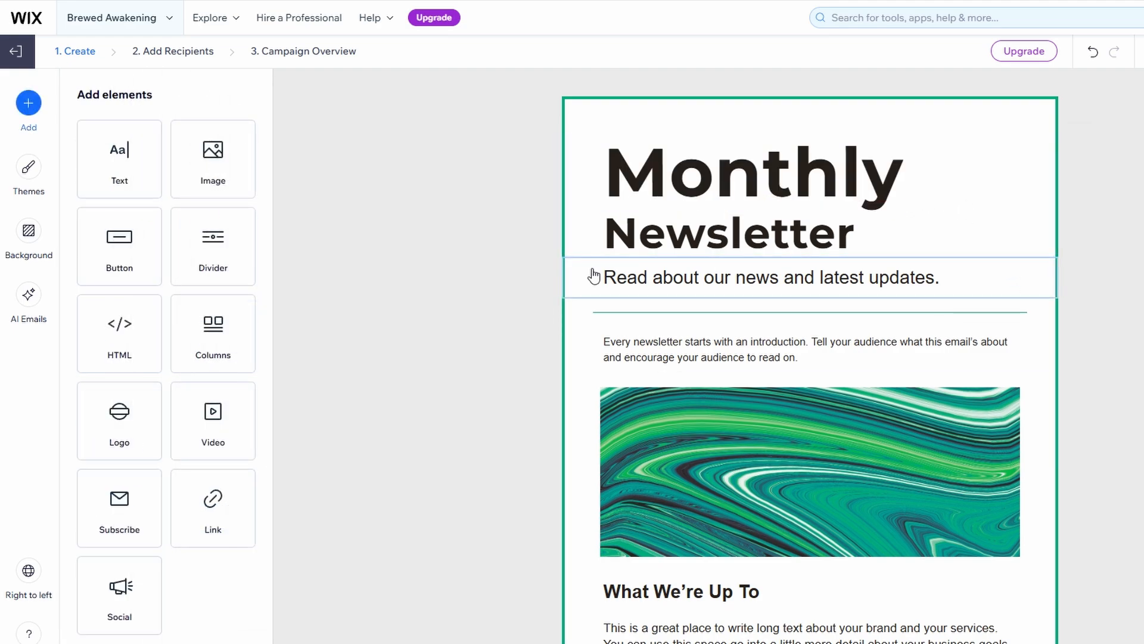
left_click(873, 416)
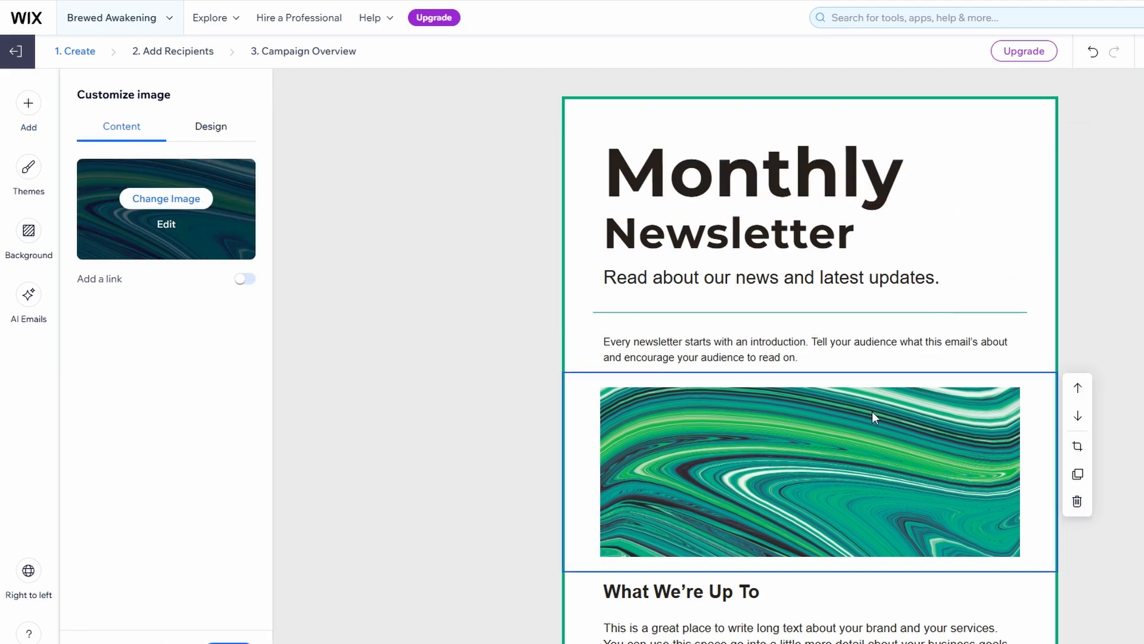
scroll(804, 444, "down", 4)
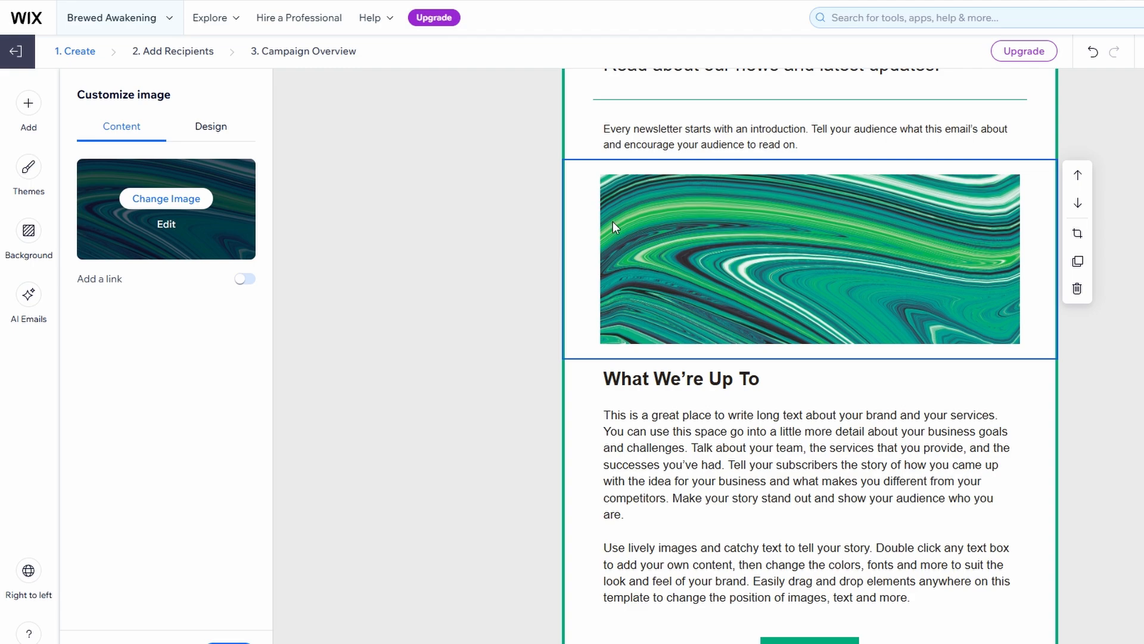
Swap the green abstract image for the iced coffee photo from Site Files.
left_click(166, 198)
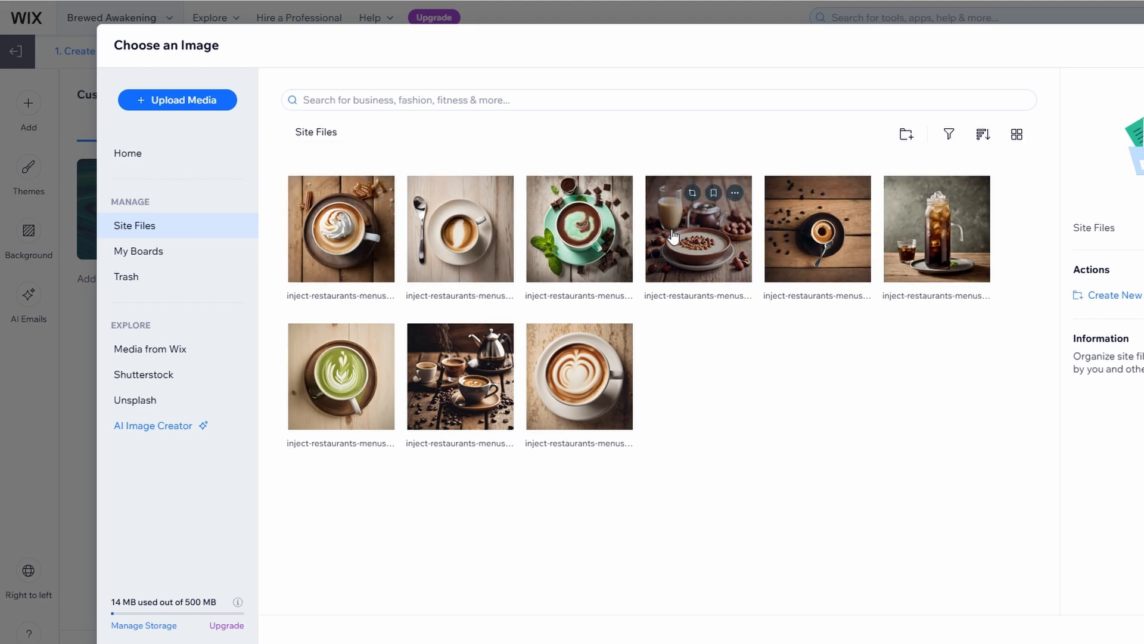
left_click(930, 239)
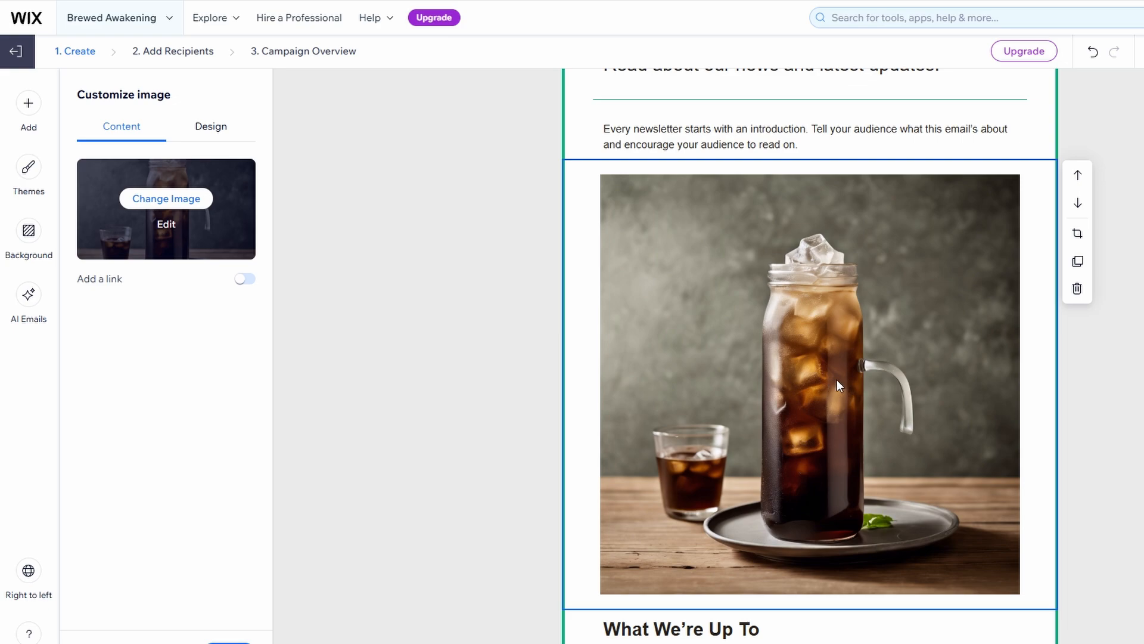
Switch on Add a link for the iced coffee image, leaving the URL empty.
left_click(1077, 233)
left_click(245, 279)
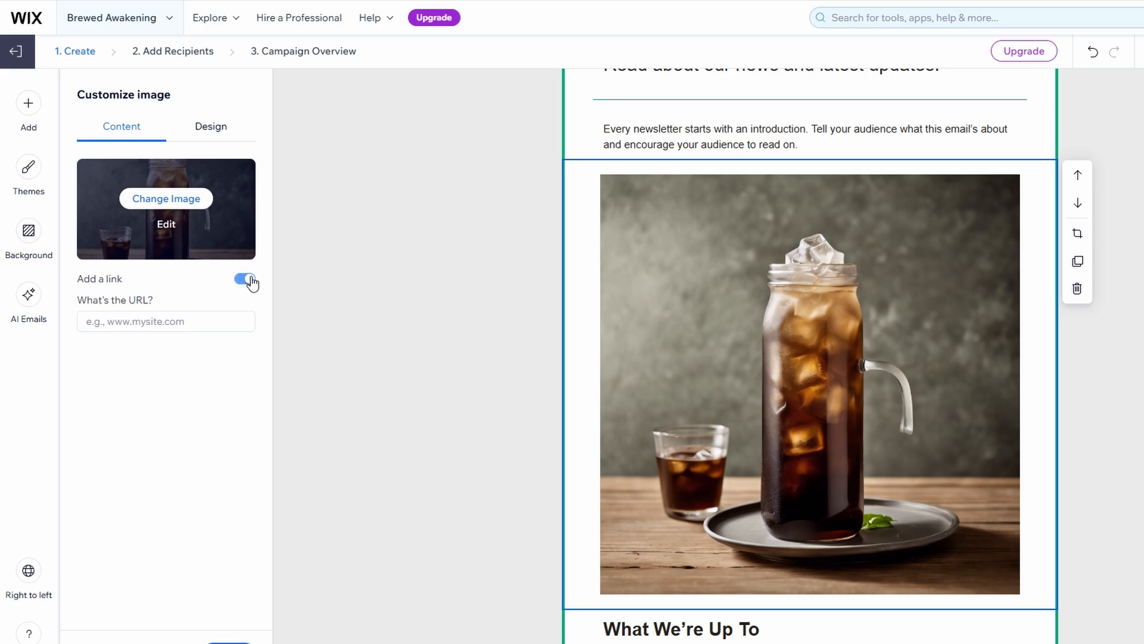
left_click(136, 316)
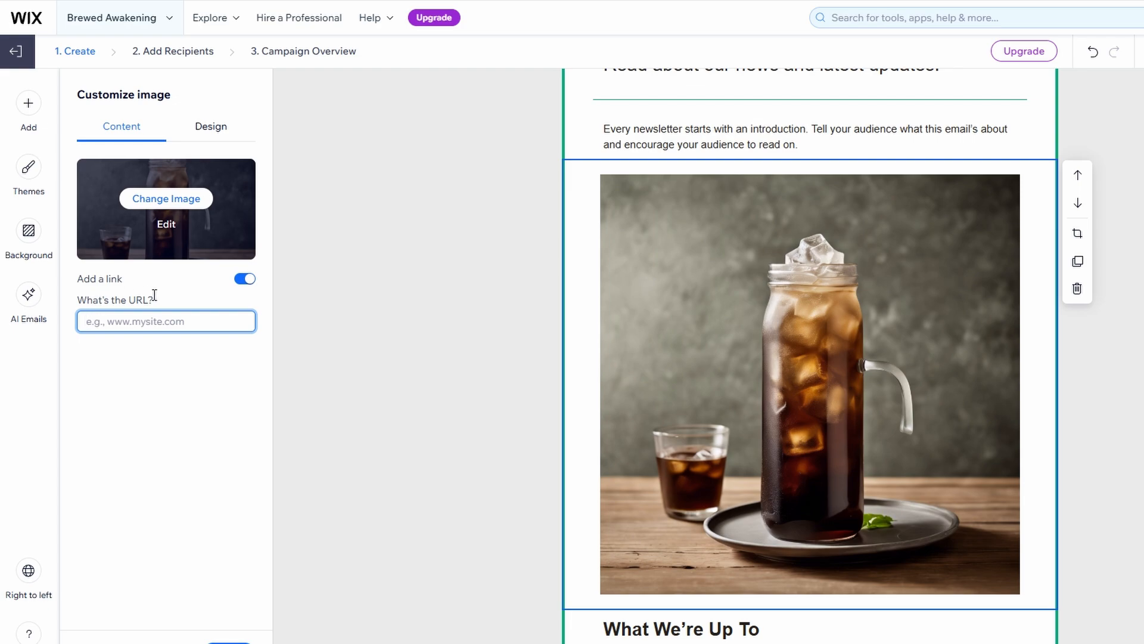
left_click_drag(154, 295, 77, 306)
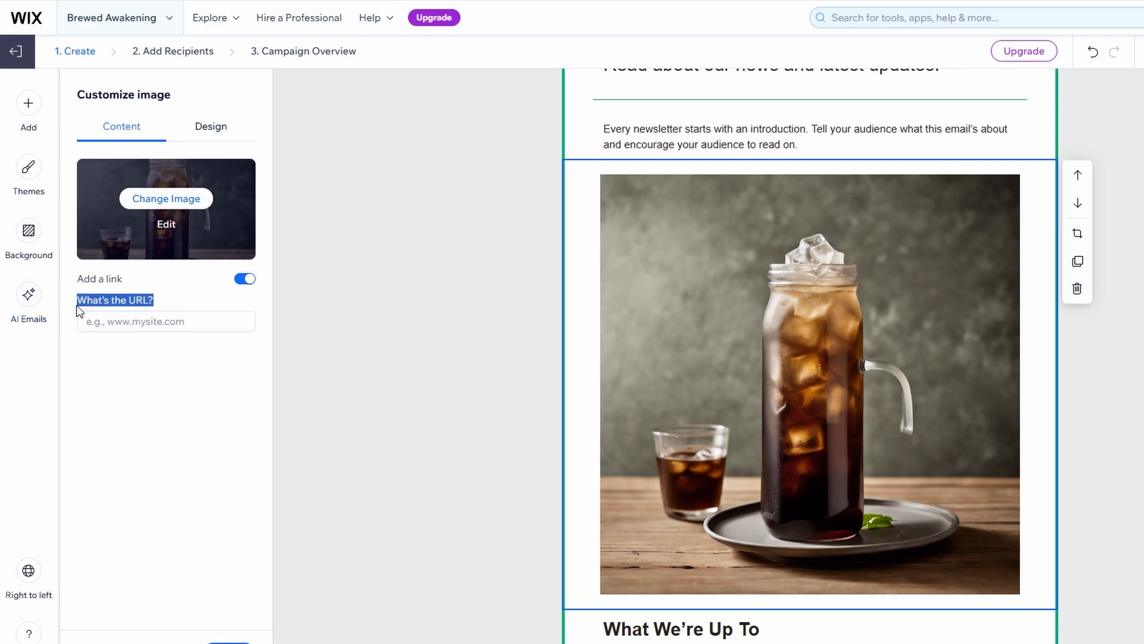
left_click(123, 370)
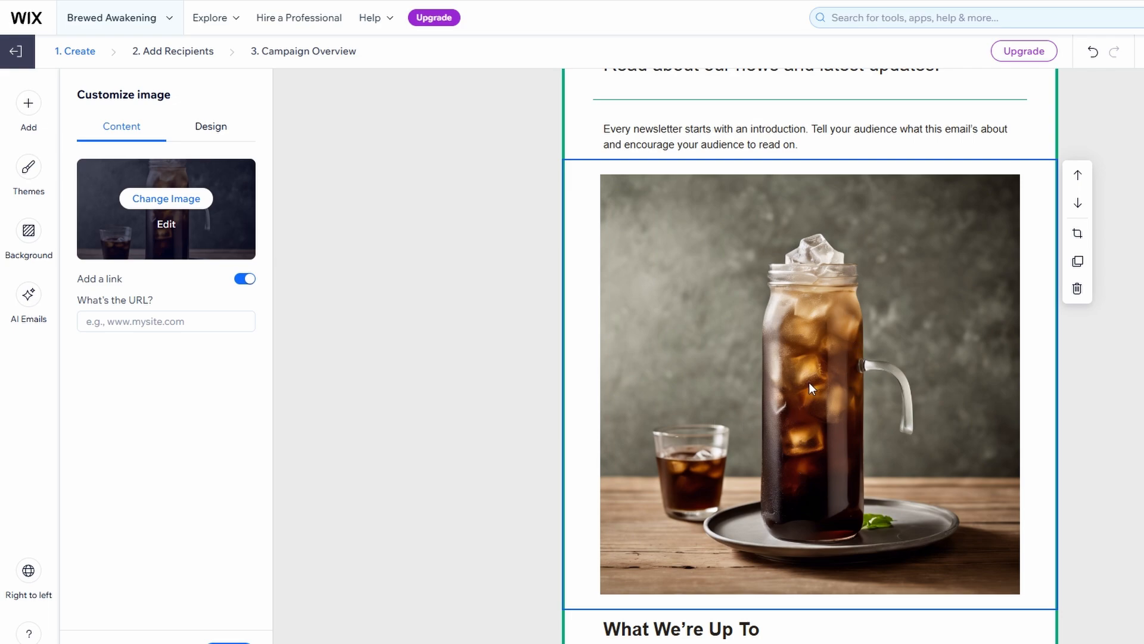
left_click(1077, 233)
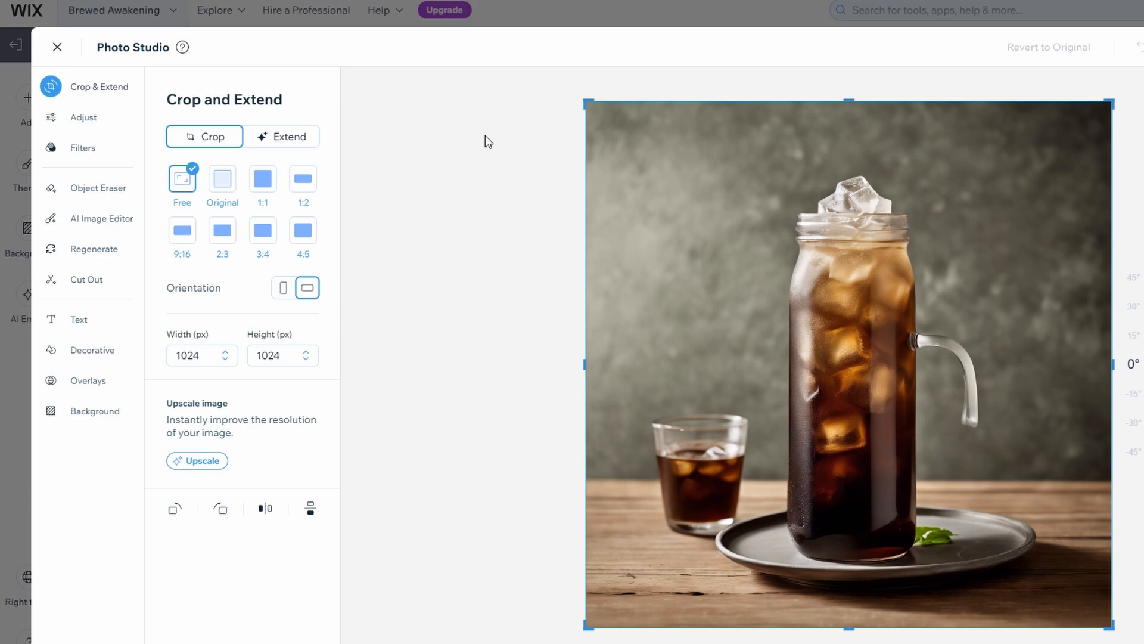
left_click(222, 179)
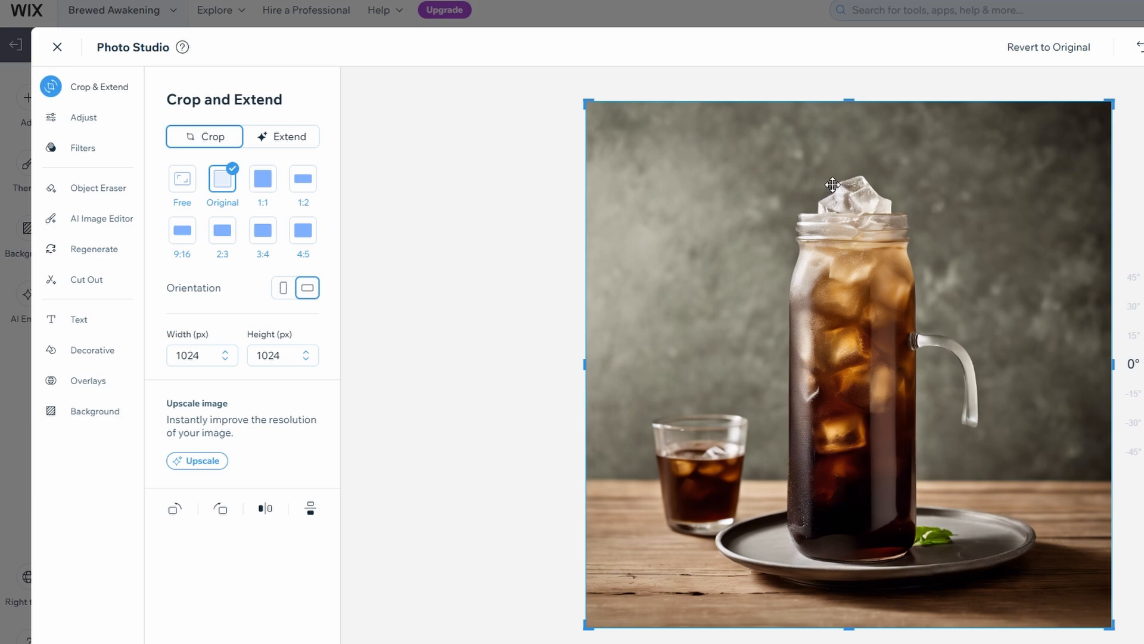
key("Escape")
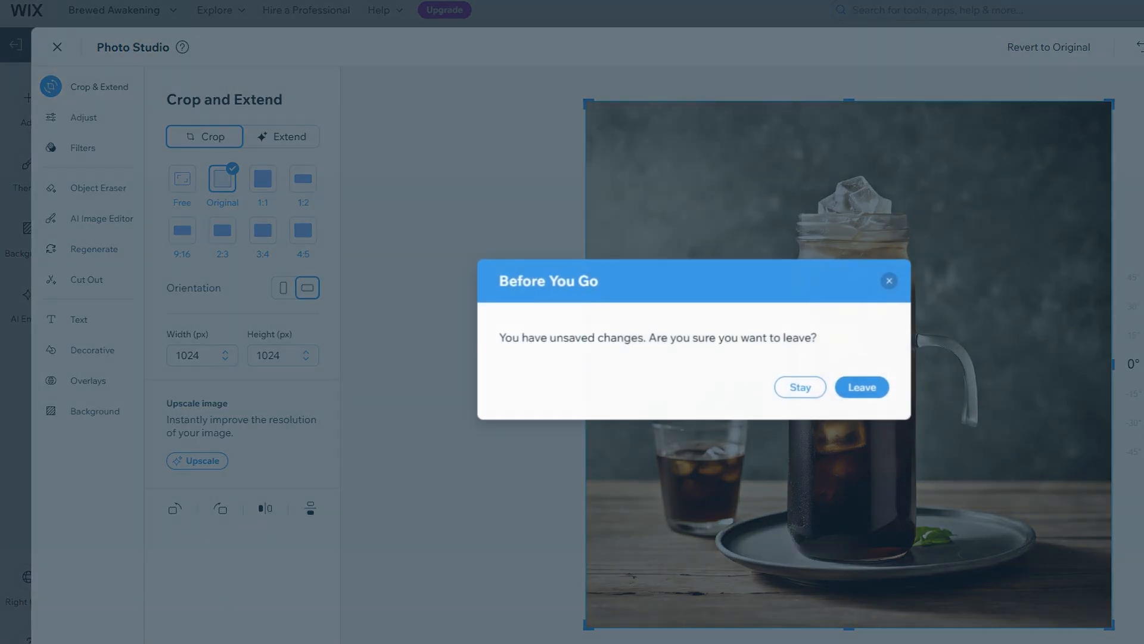
left_click(862, 390)
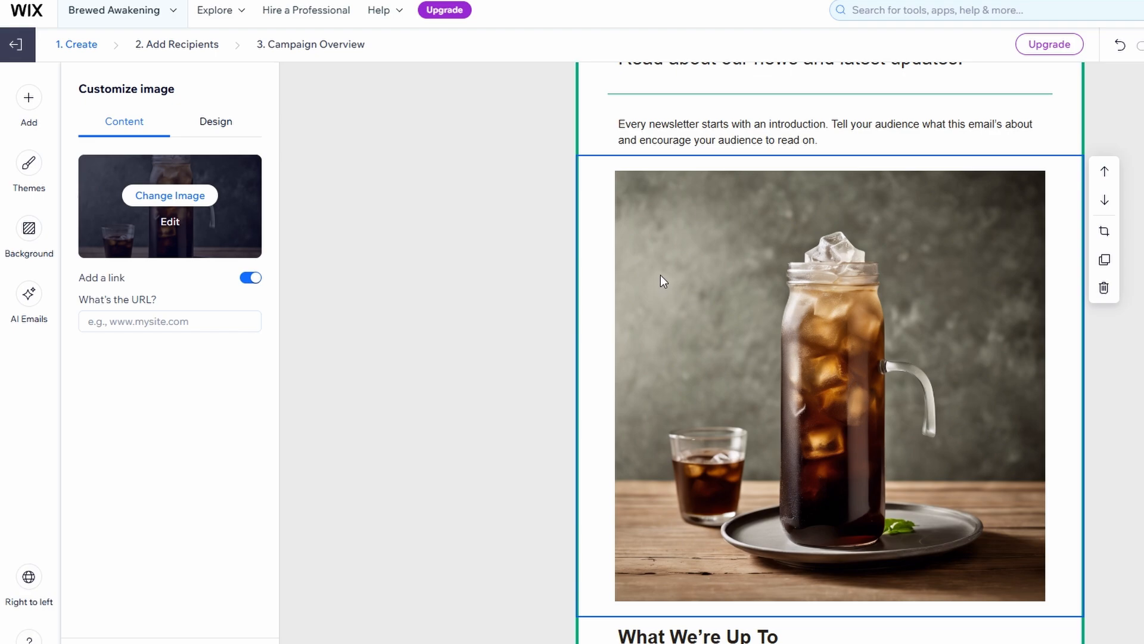
scroll(660, 274, "up", 4)
scroll(660, 274, "down", 8)
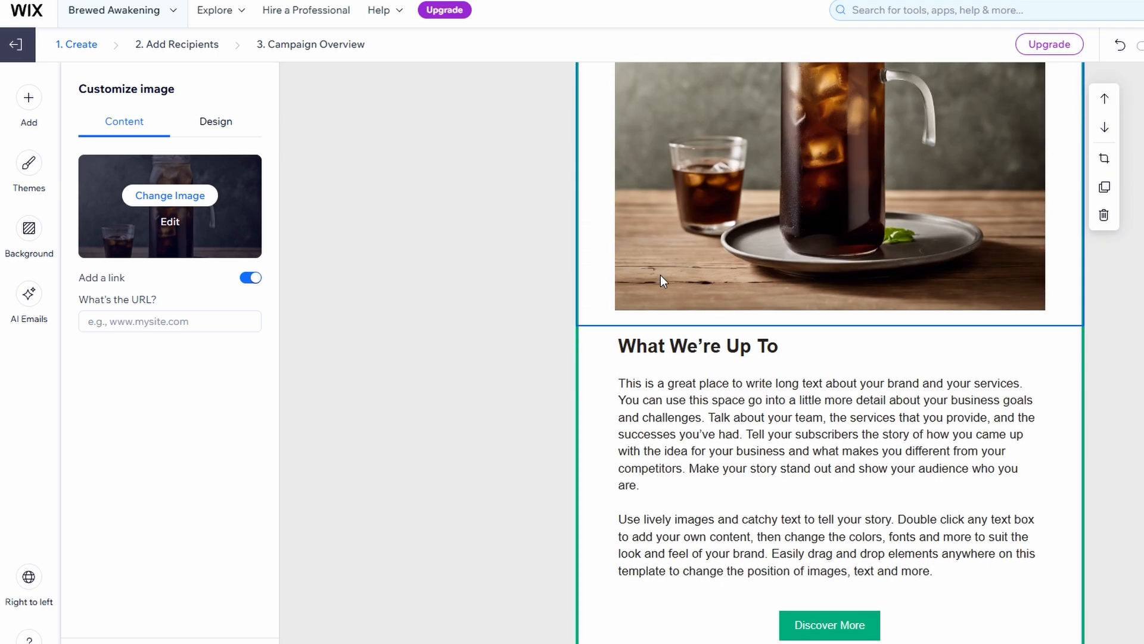
scroll(661, 276, "down", 2)
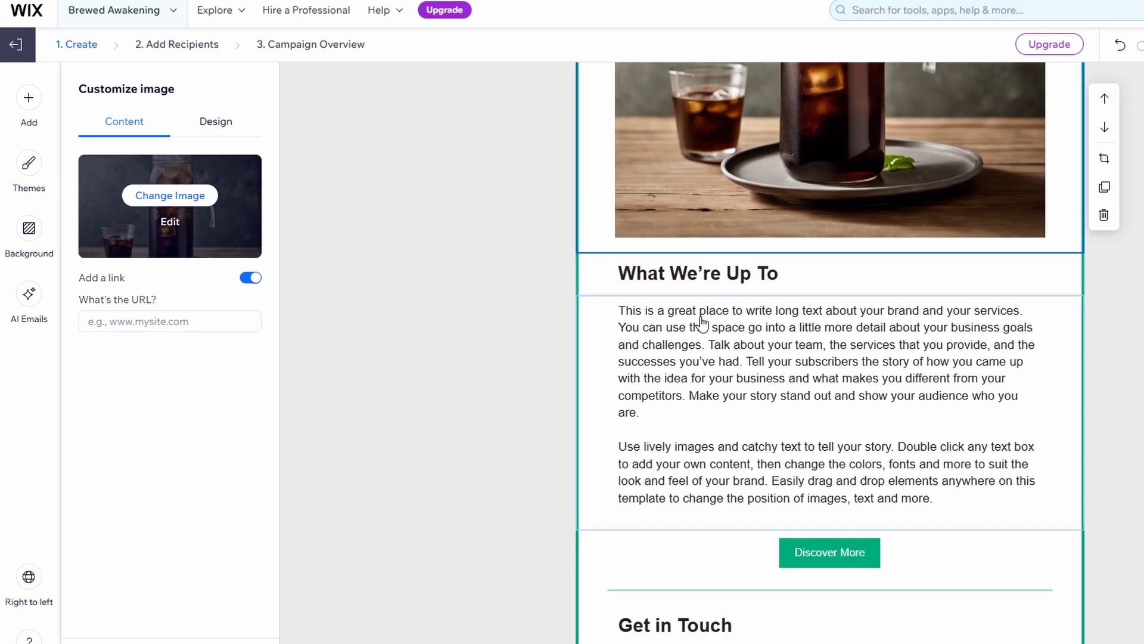
left_click(702, 323)
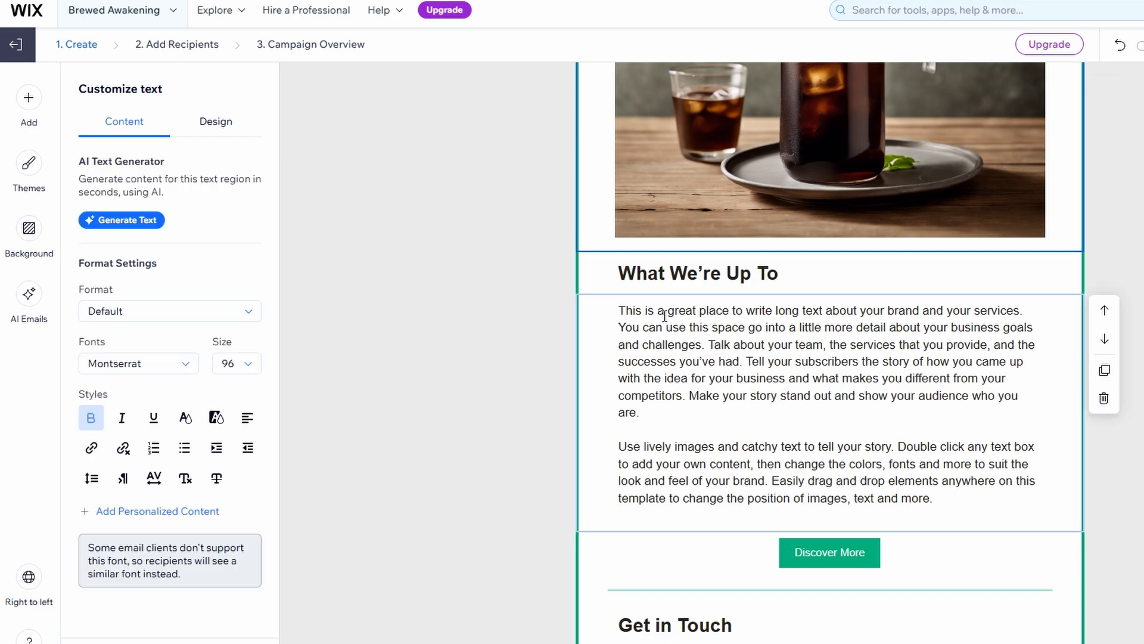
left_click(1105, 398)
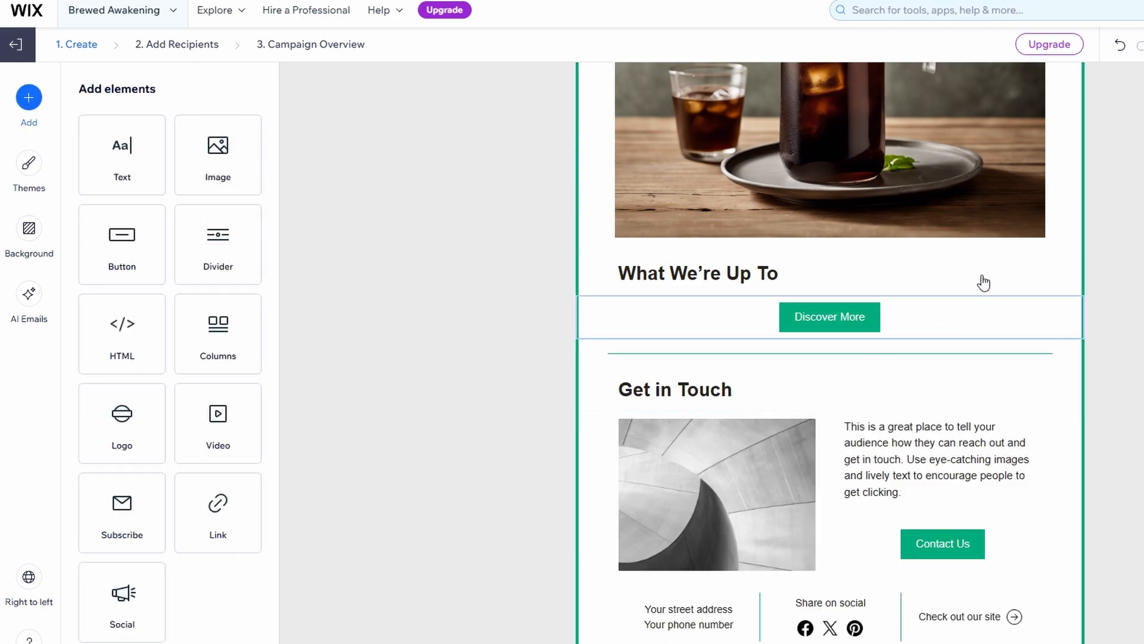
left_click(1120, 45)
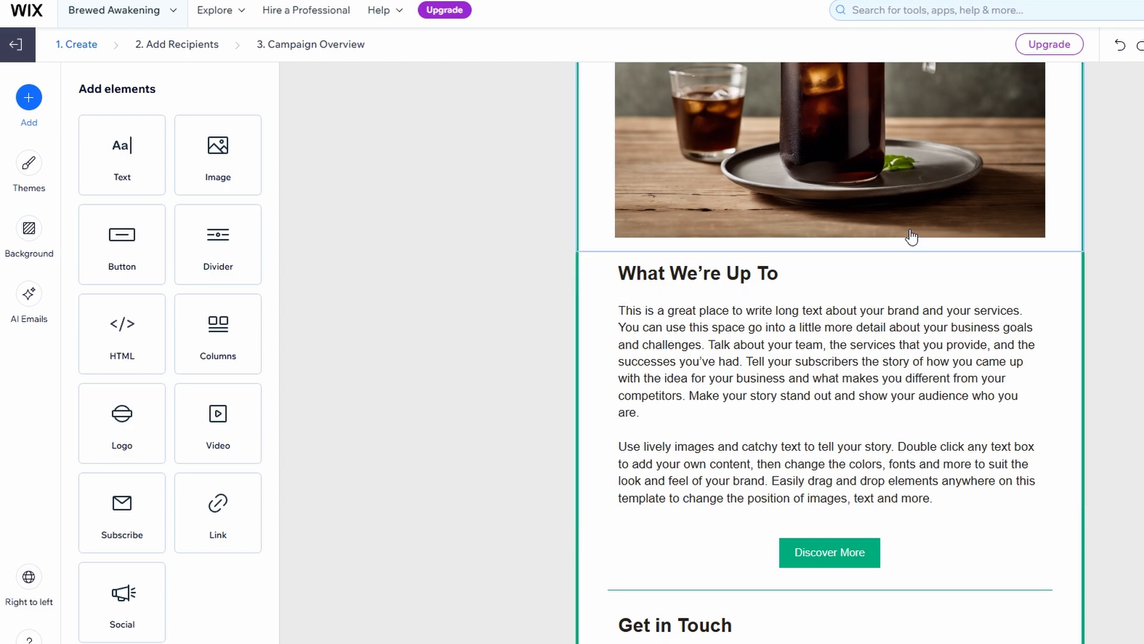
scroll(909, 241, "down", 4)
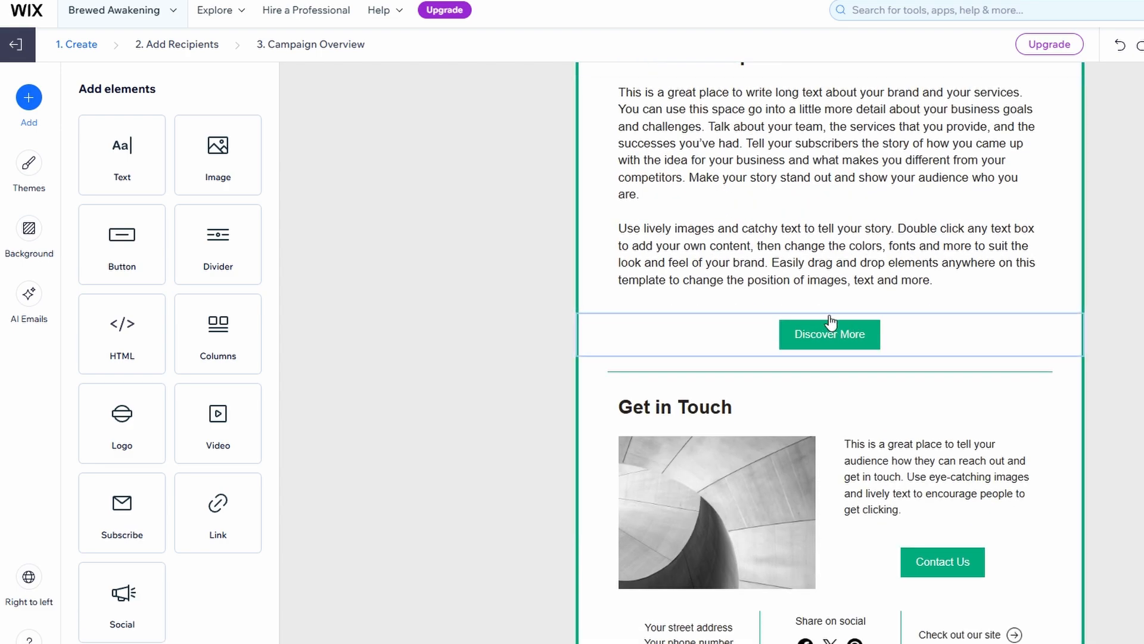
scroll(835, 354, "down", 2)
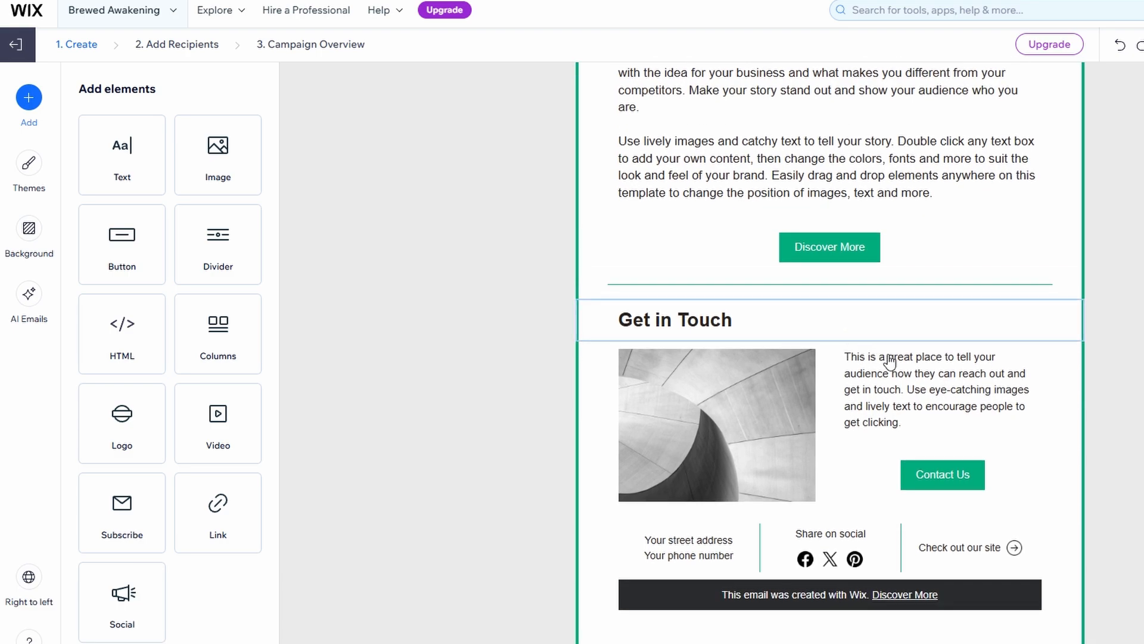
scroll(980, 448, "up", 10)
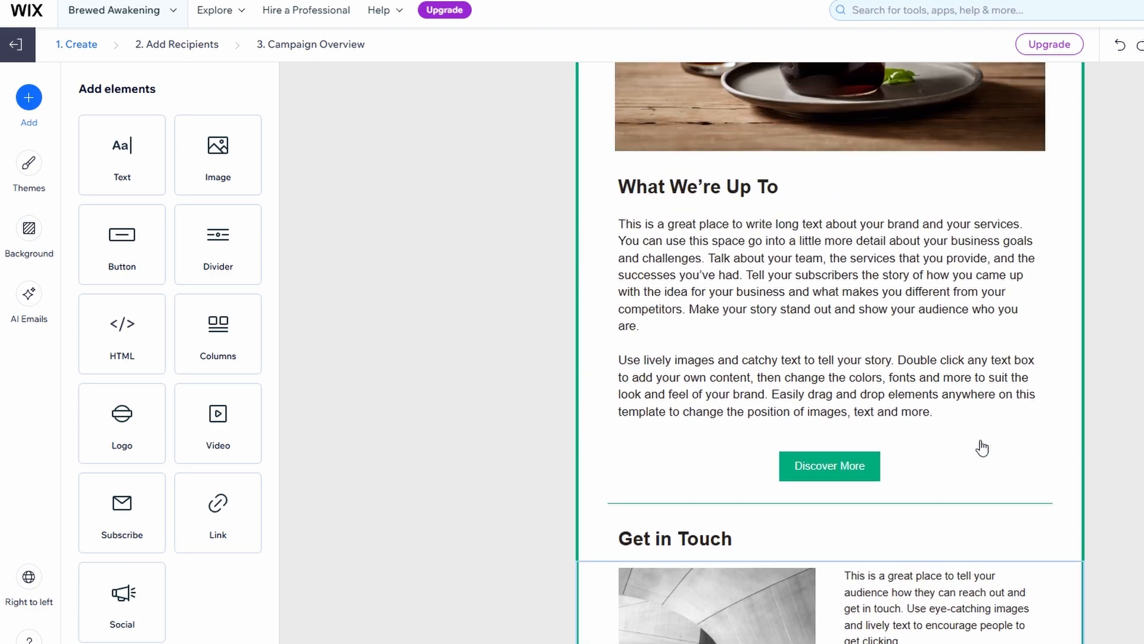
scroll(982, 447, "up", 5)
scroll(982, 447, "down", 13)
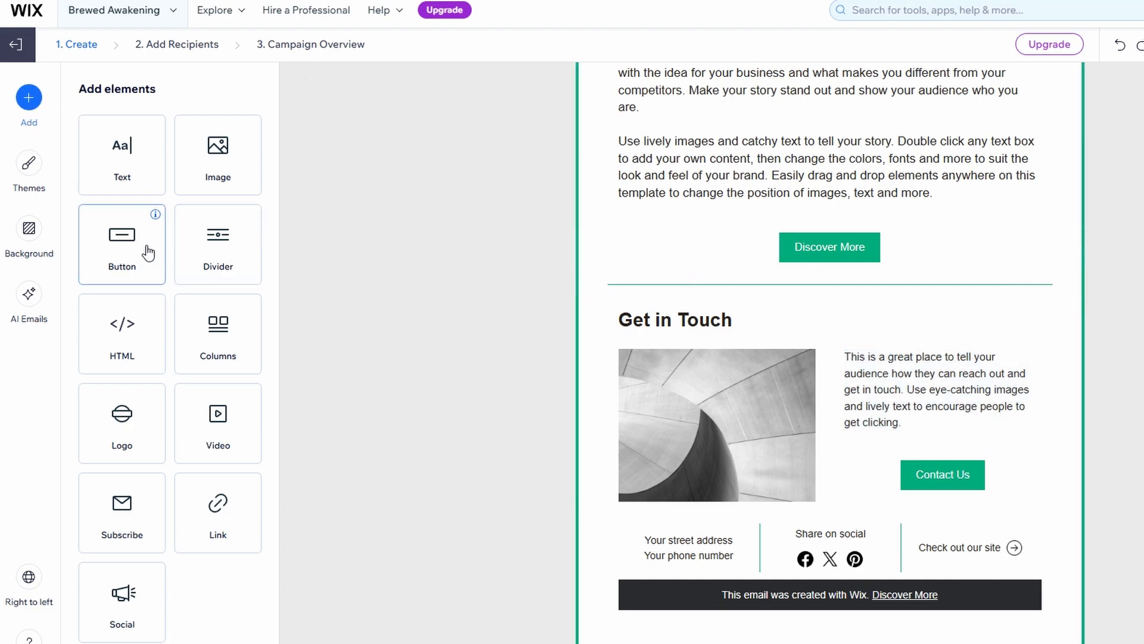
Place a Button element above Get in Touch, keeping its default 'Button' label and URL.
left_click_drag(149, 250, 686, 357)
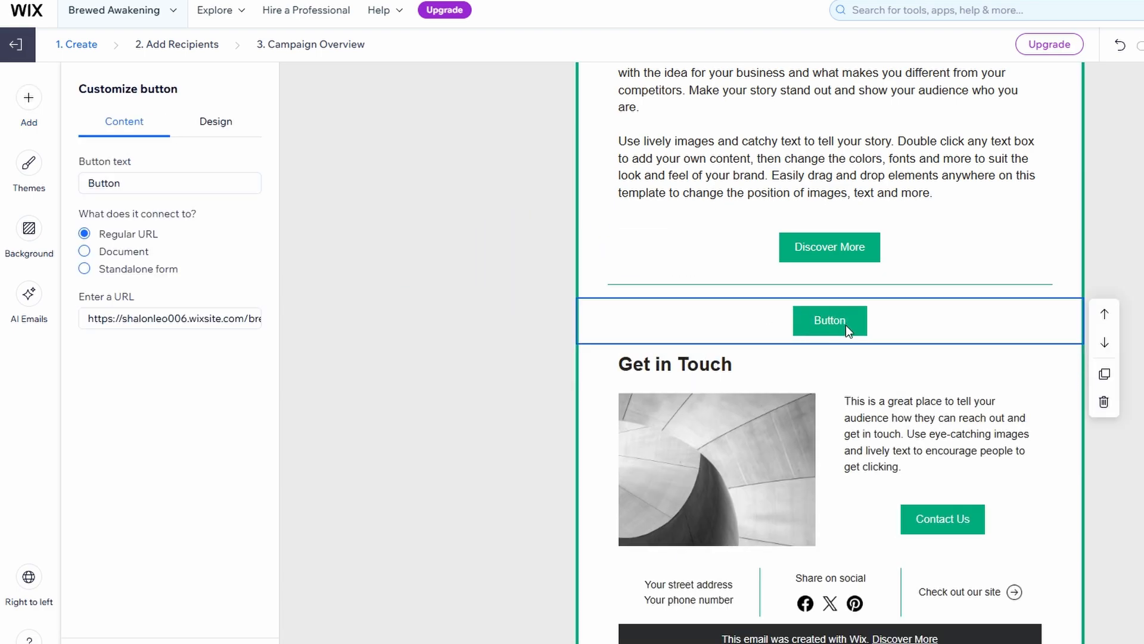
left_click_drag(132, 162, 70, 164)
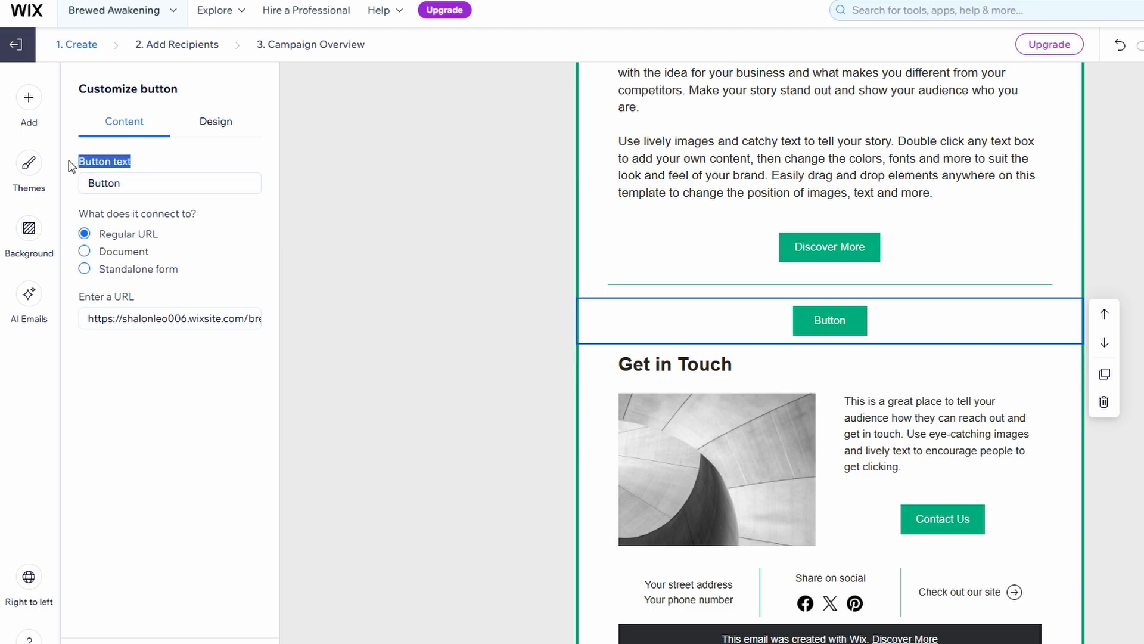
left_click(126, 193)
left_click_drag(128, 185, 66, 193)
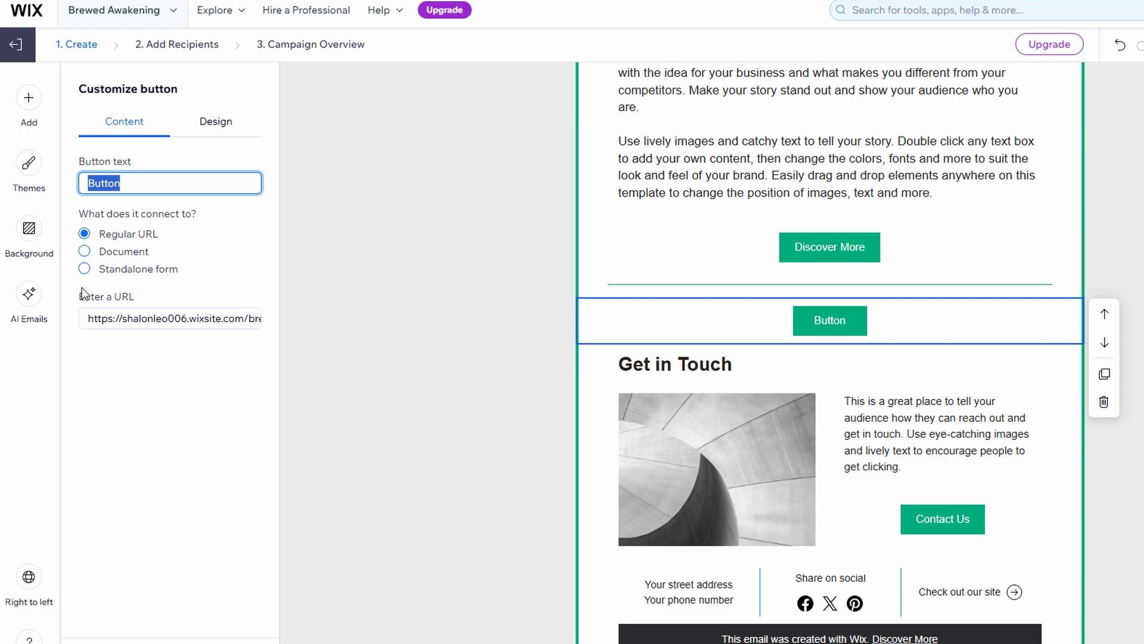
left_click_drag(76, 299, 257, 316)
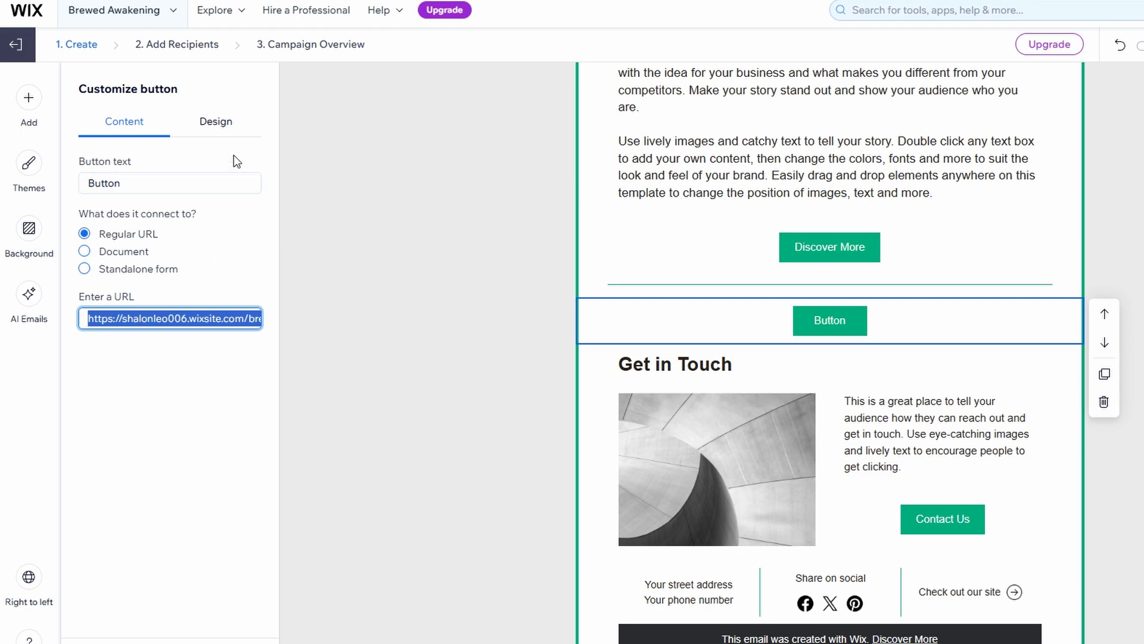
left_click(32, 102)
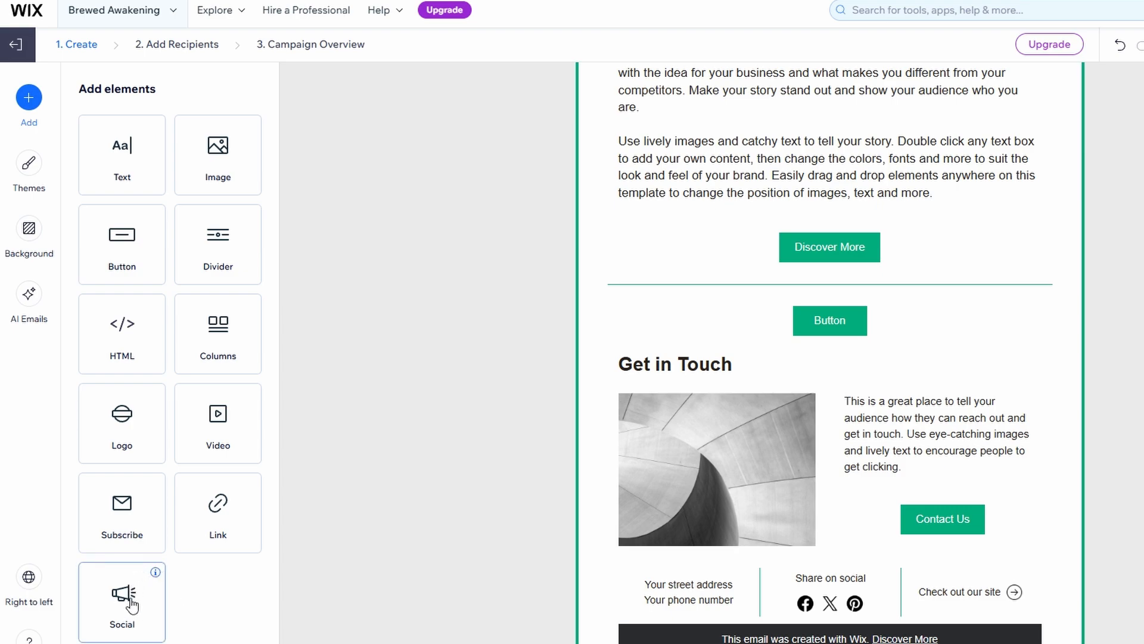
Drop a social bar below the button, replacing Facebook with LinkedIn and X (Twitter).
left_click_drag(124, 596, 778, 374)
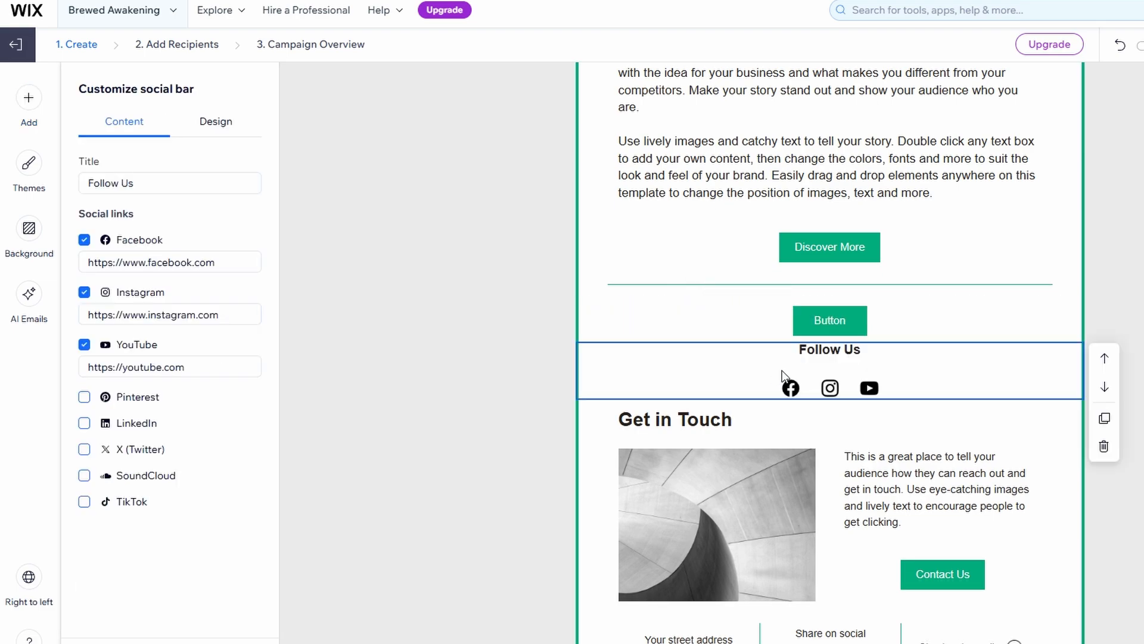
left_click(103, 239)
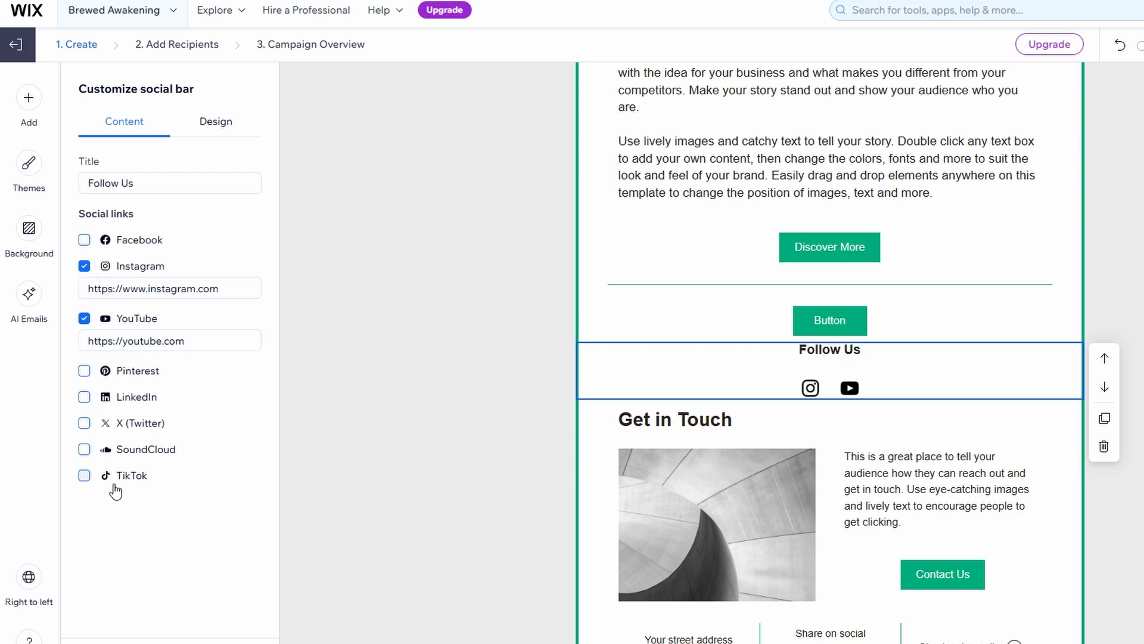
left_click(84, 397)
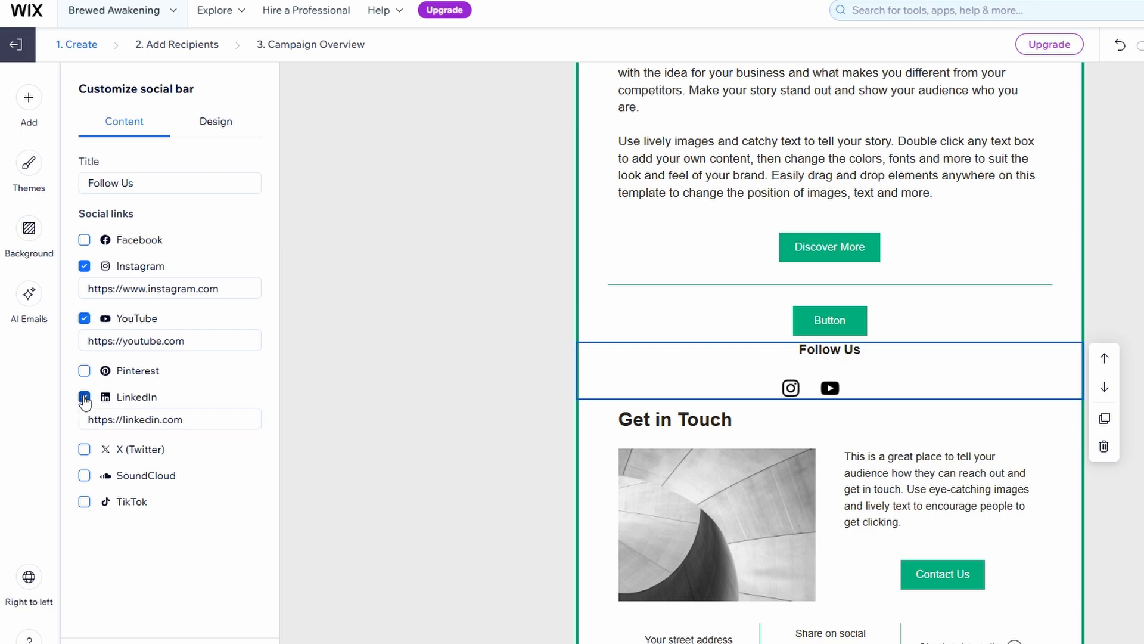
left_click(84, 449)
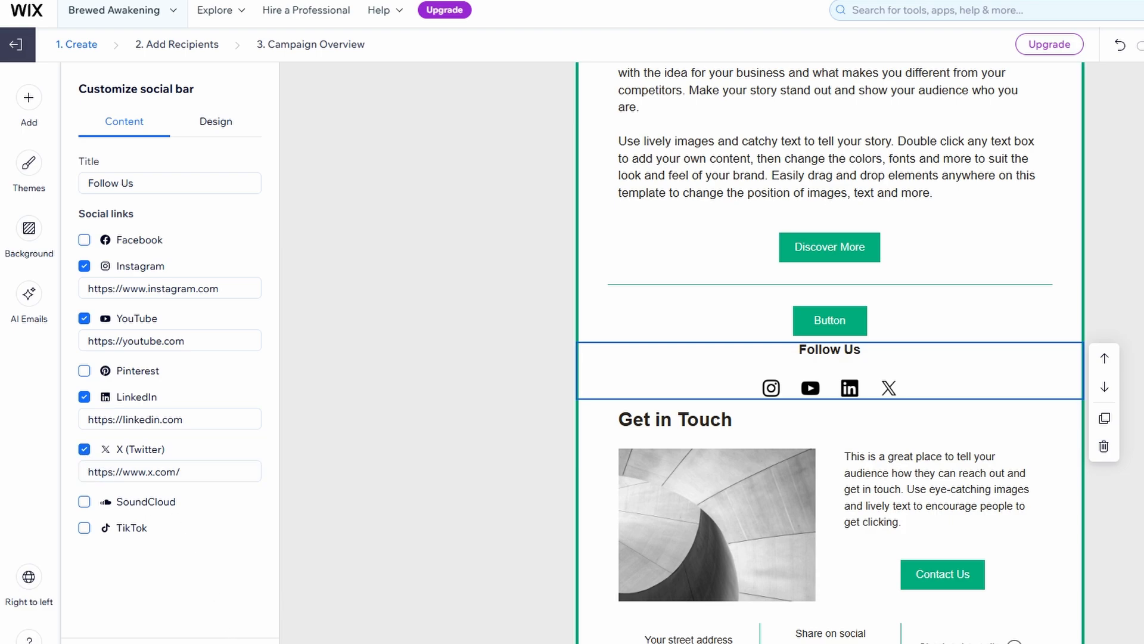
left_click(29, 97)
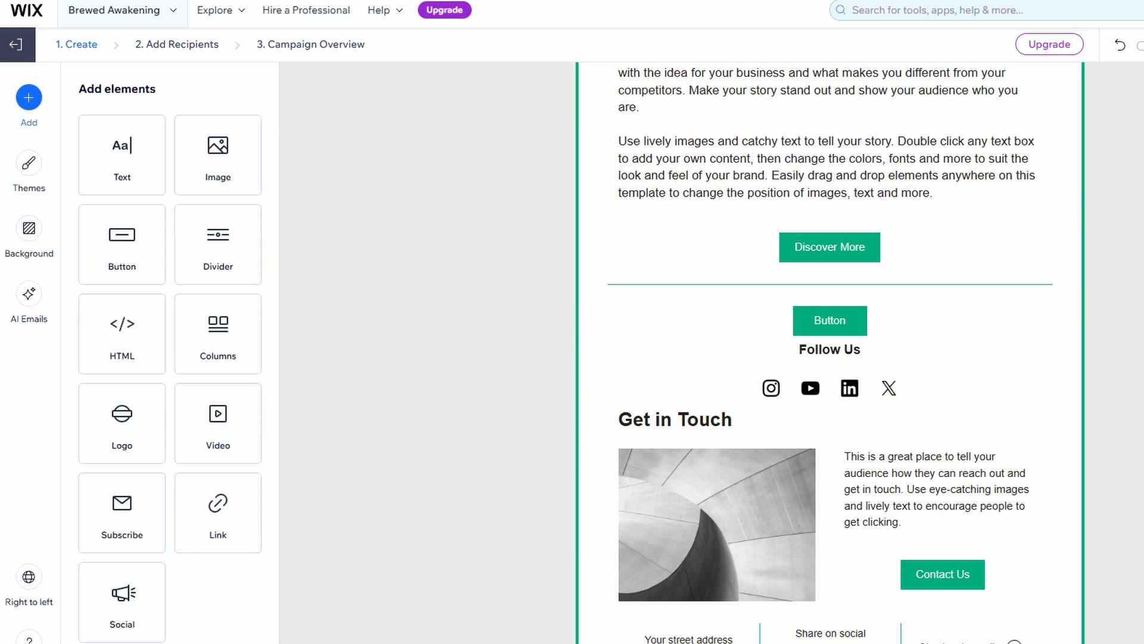
left_click(861, 388)
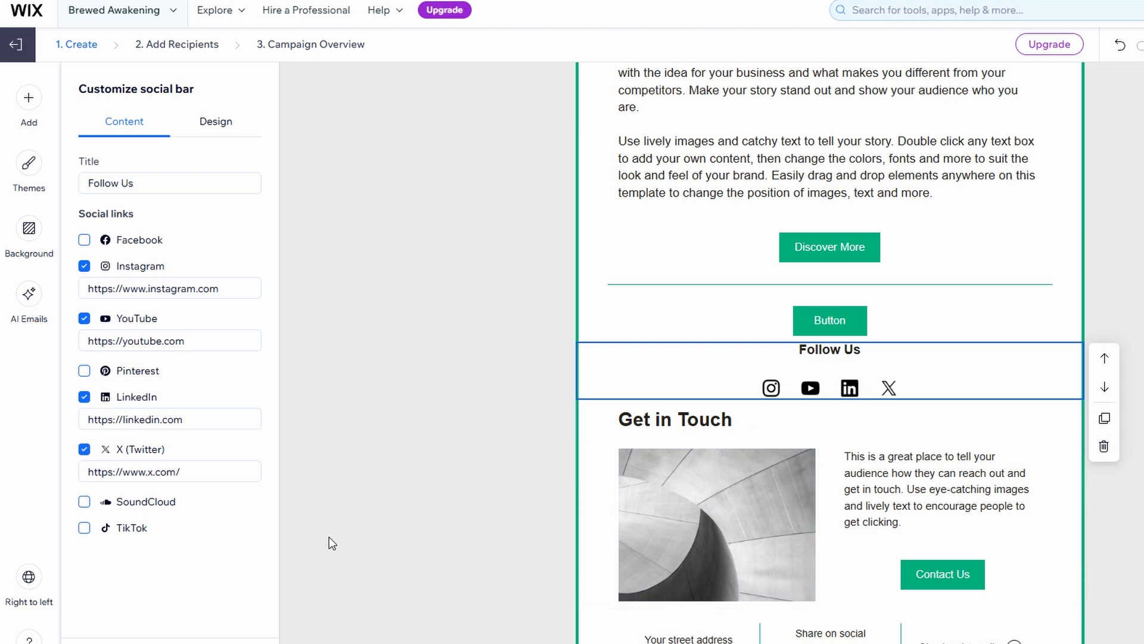
left_click(229, 642)
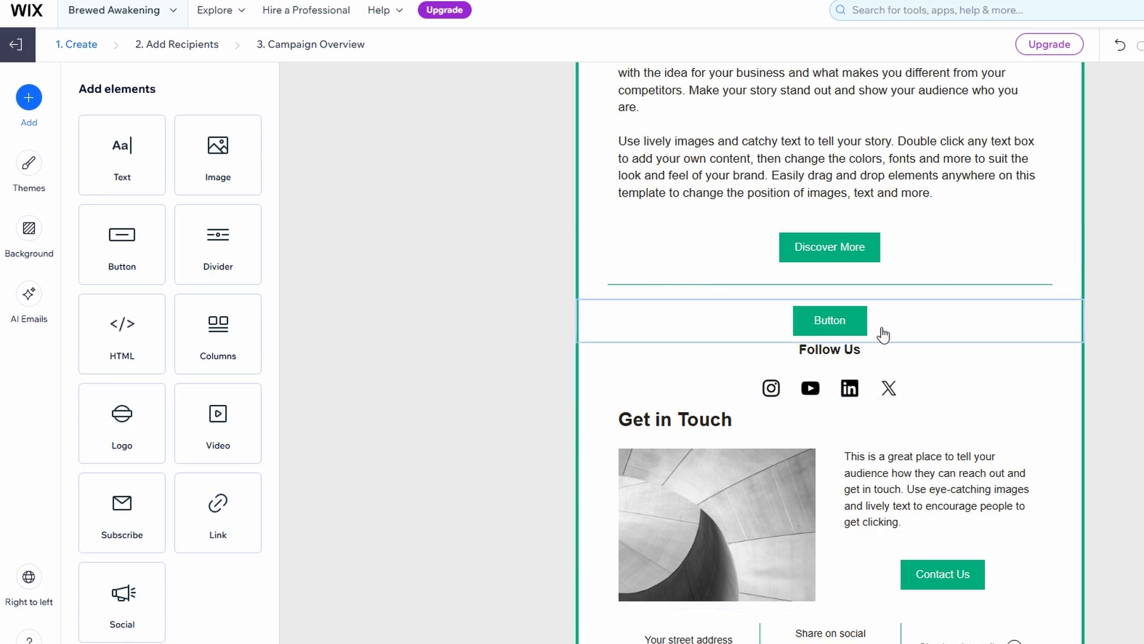
scroll(848, 325, "up", 10)
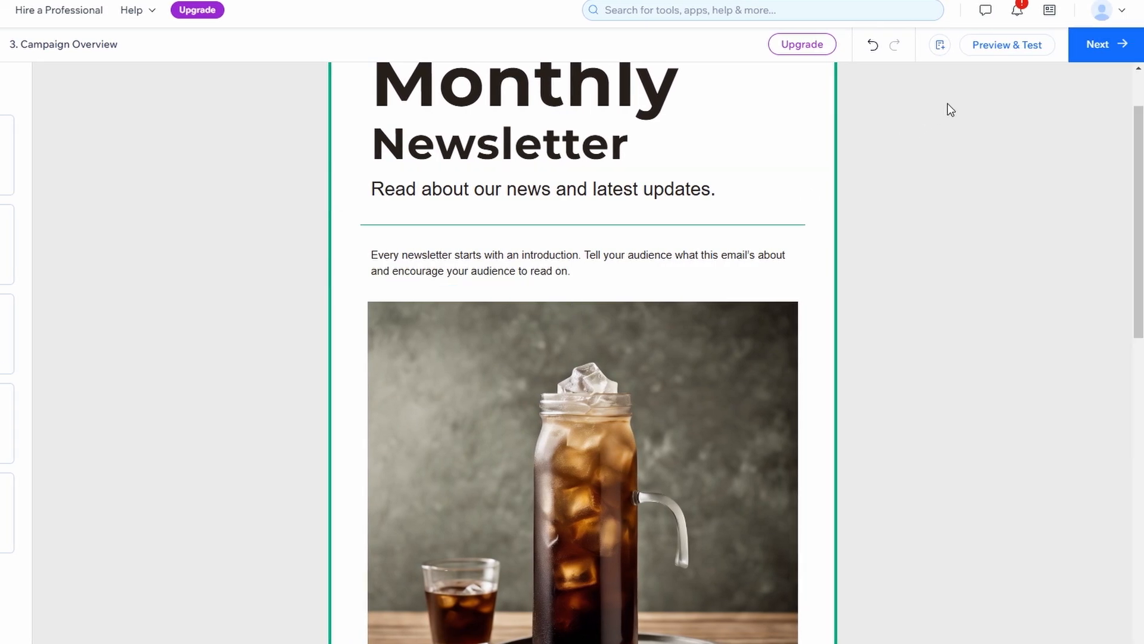
Preview the newsletter via Preview & Test and scroll through the email.
left_click(994, 53)
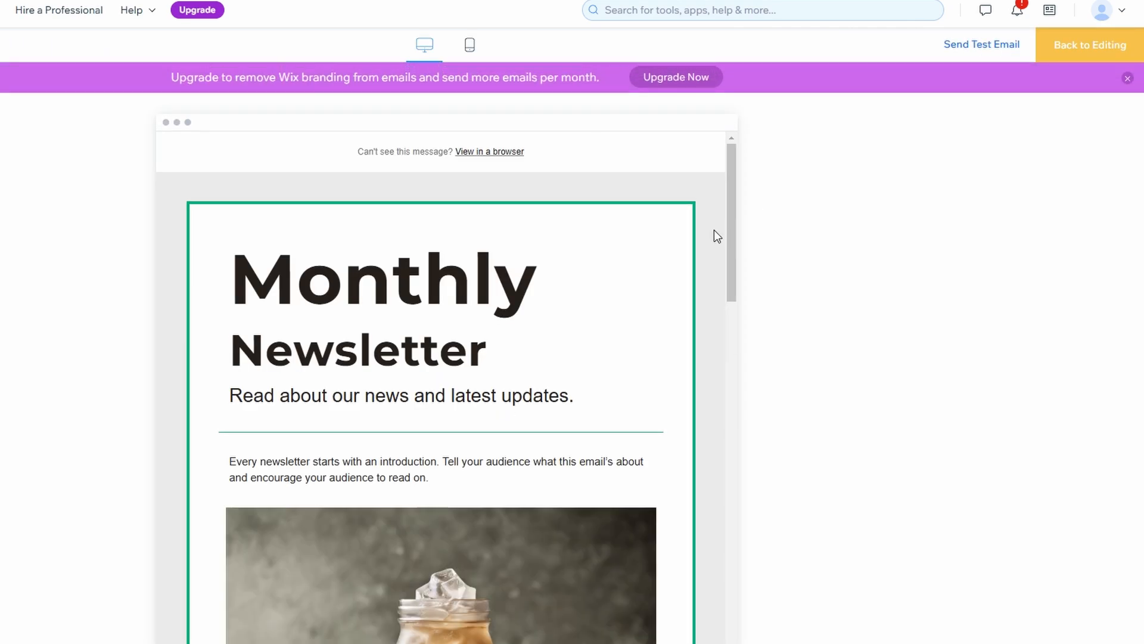
scroll(714, 230, "down", 10)
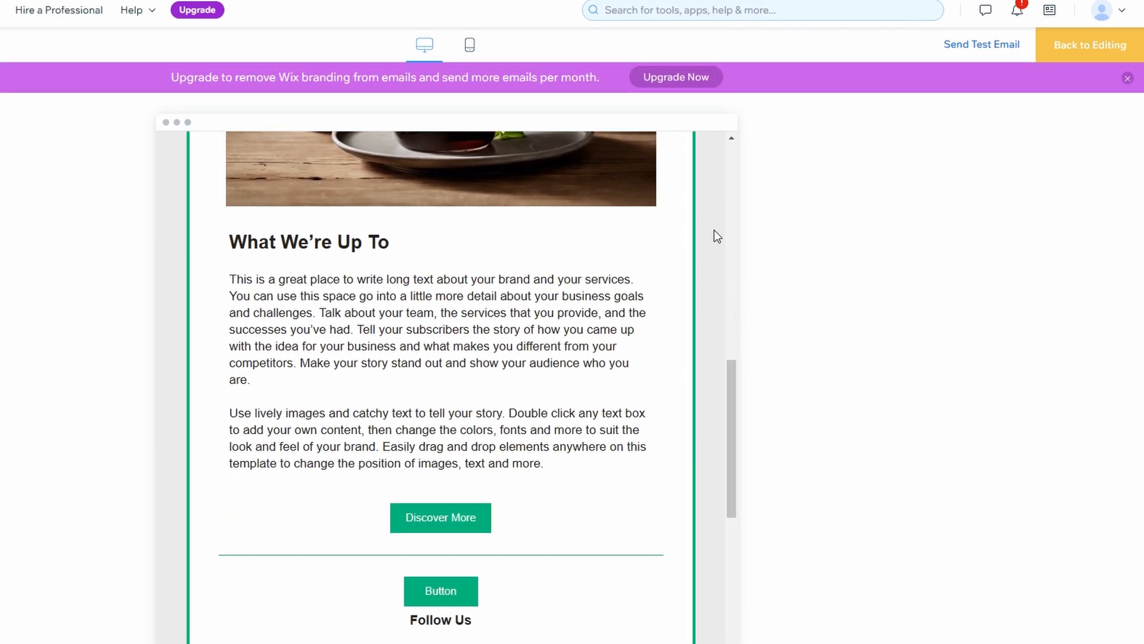
scroll(673, 256, "down", 6)
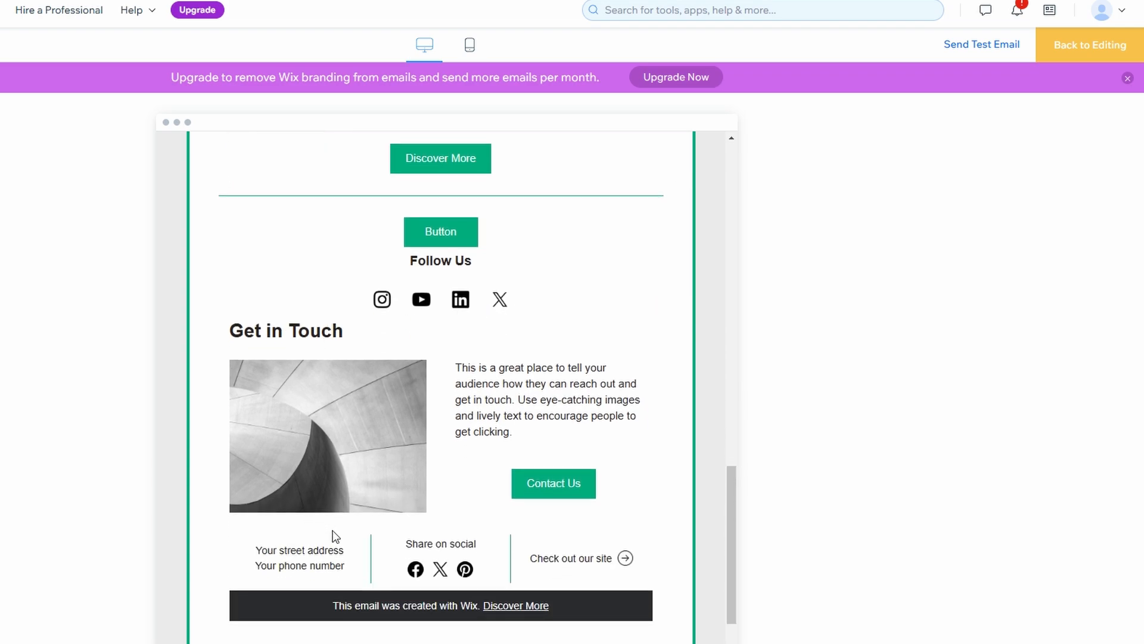
scroll(477, 545, "down", 2)
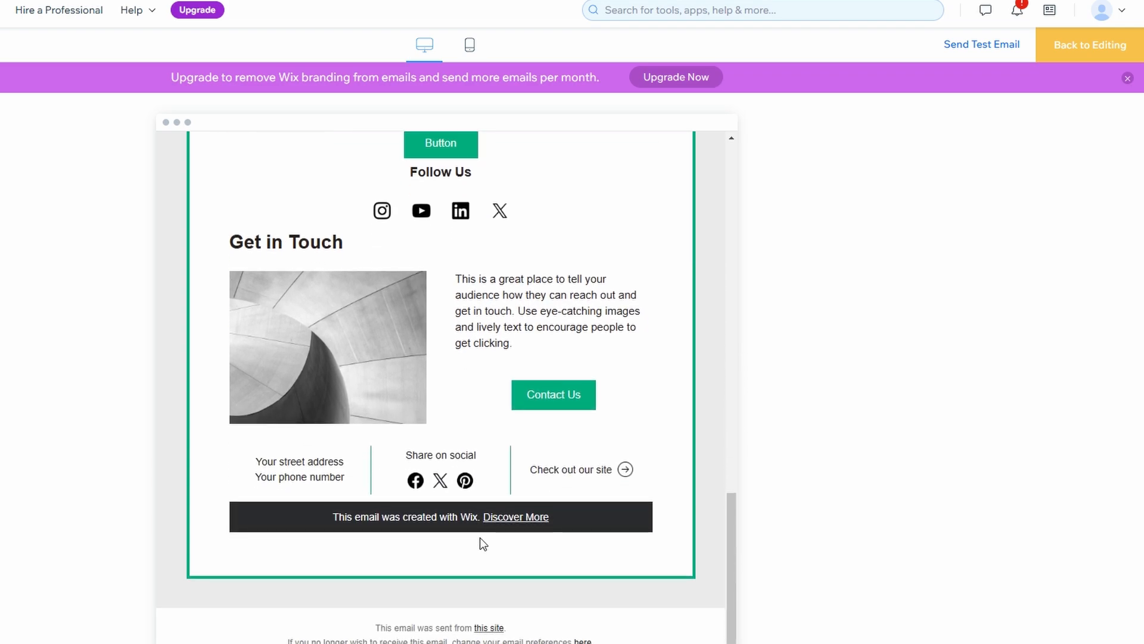
scroll(485, 533, "up", 10)
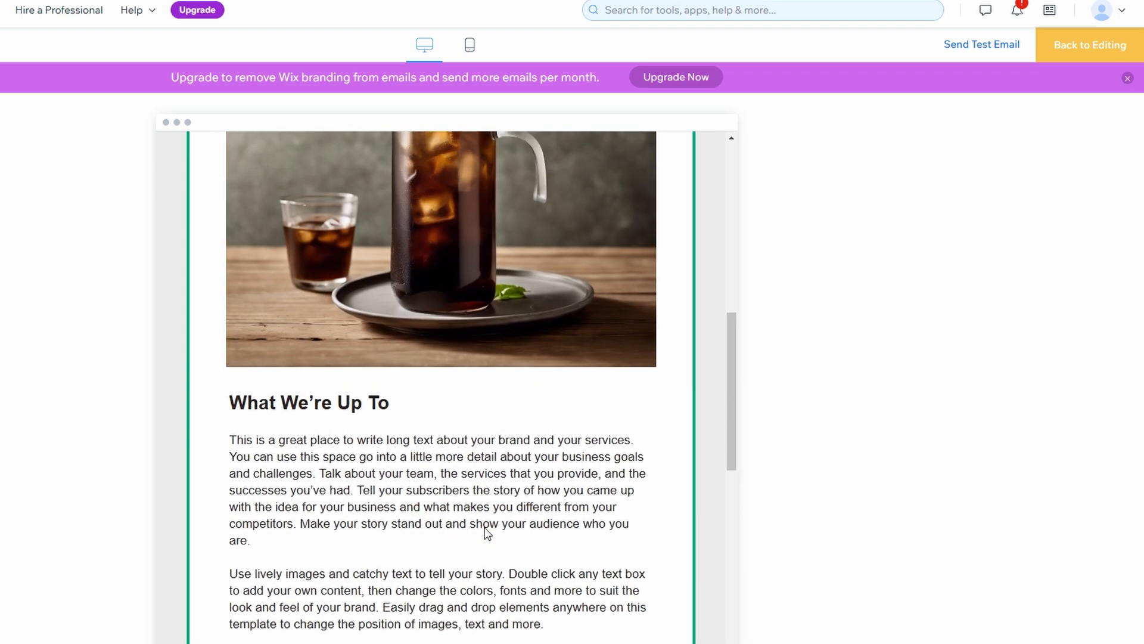
scroll(487, 532, "up", 5)
scroll(485, 524, "up", 2)
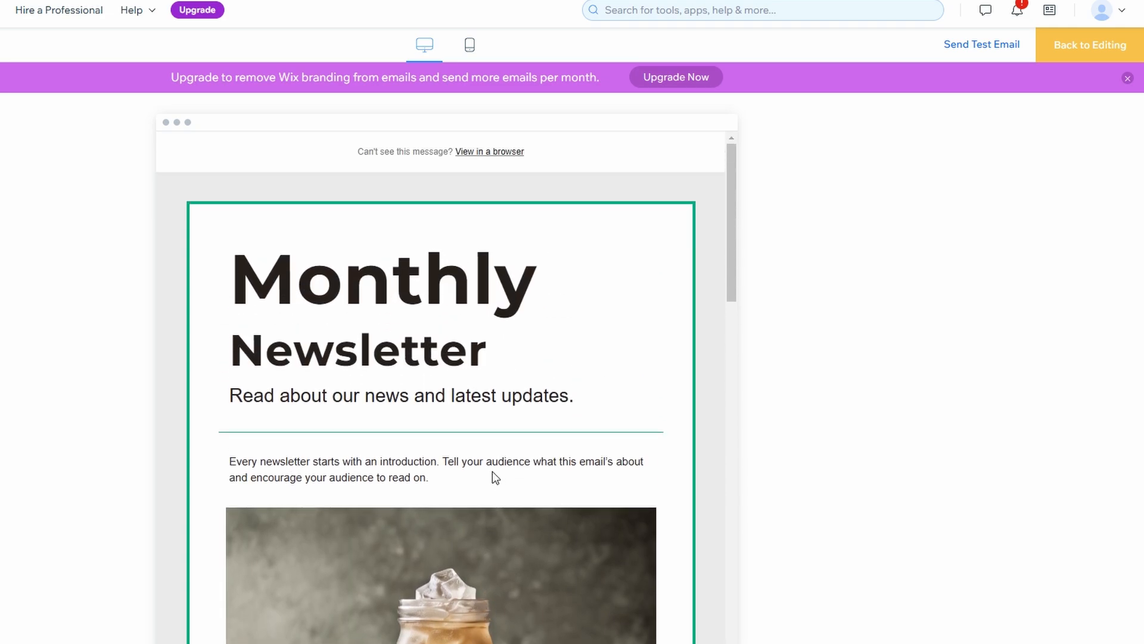
scroll(493, 472, "down", 15)
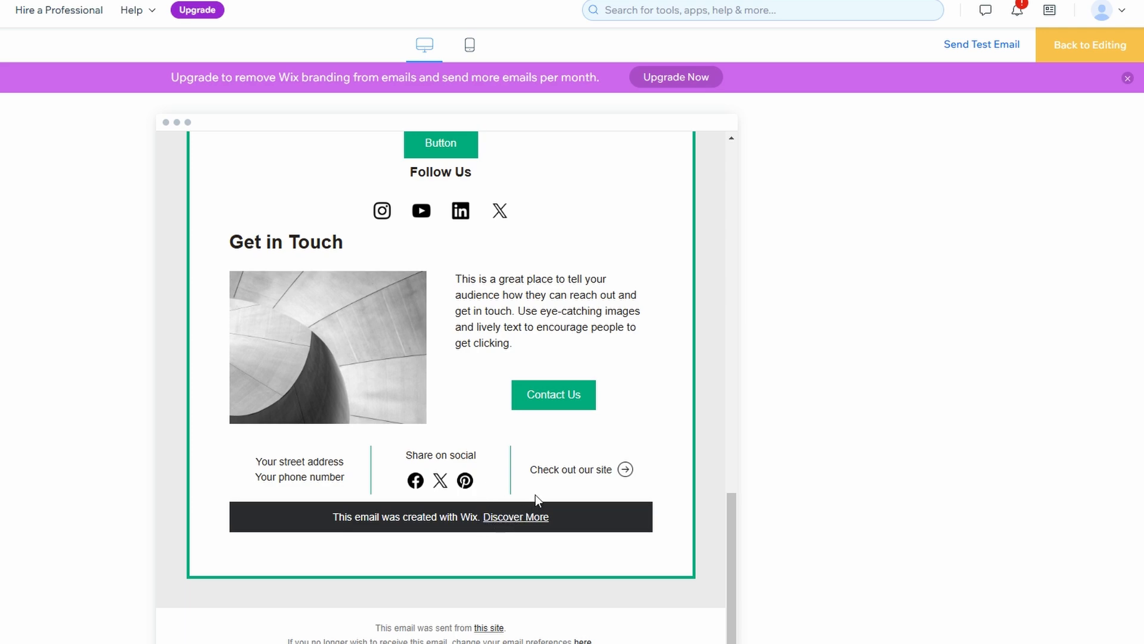
Close the purple upgrade banner and return to the top of the preview.
left_click(1127, 78)
scroll(375, 219, "up", 8)
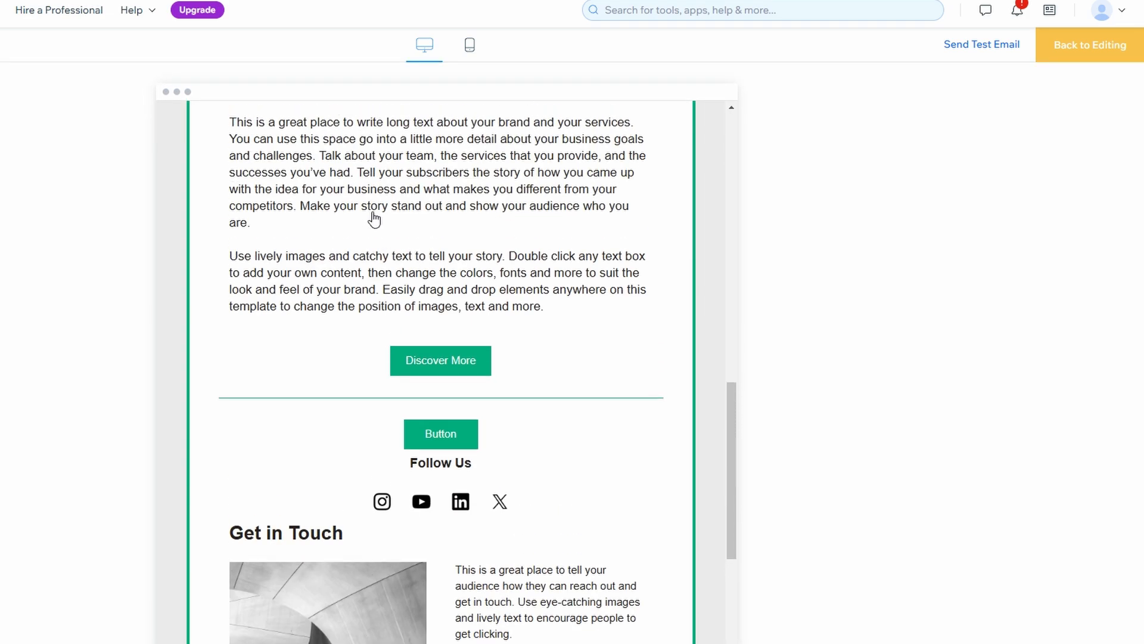
double_click(339, 357)
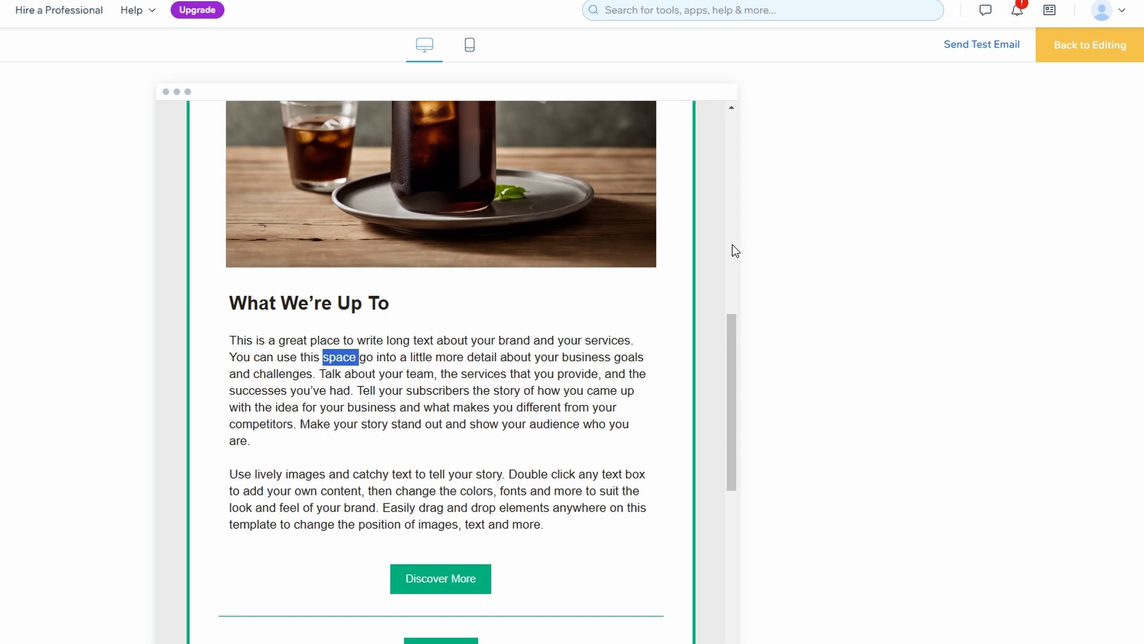
scroll(523, 335, "up", 10)
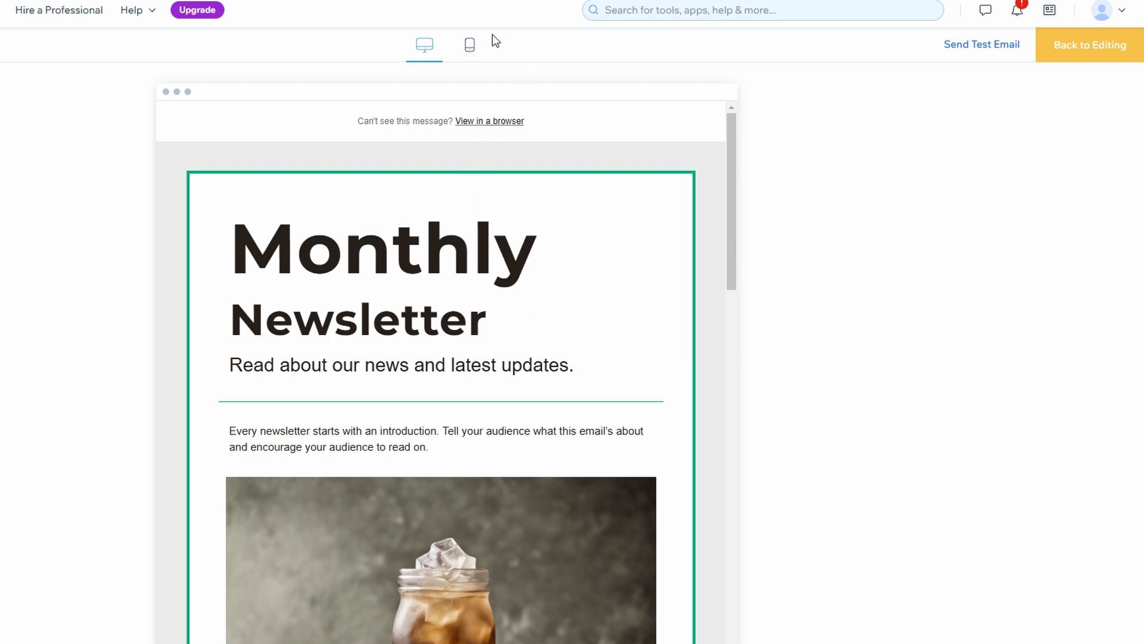
Check the newsletter in the mobile preview layout, then switch back to desktop size.
left_click(470, 45)
scroll(452, 237, "down", 15)
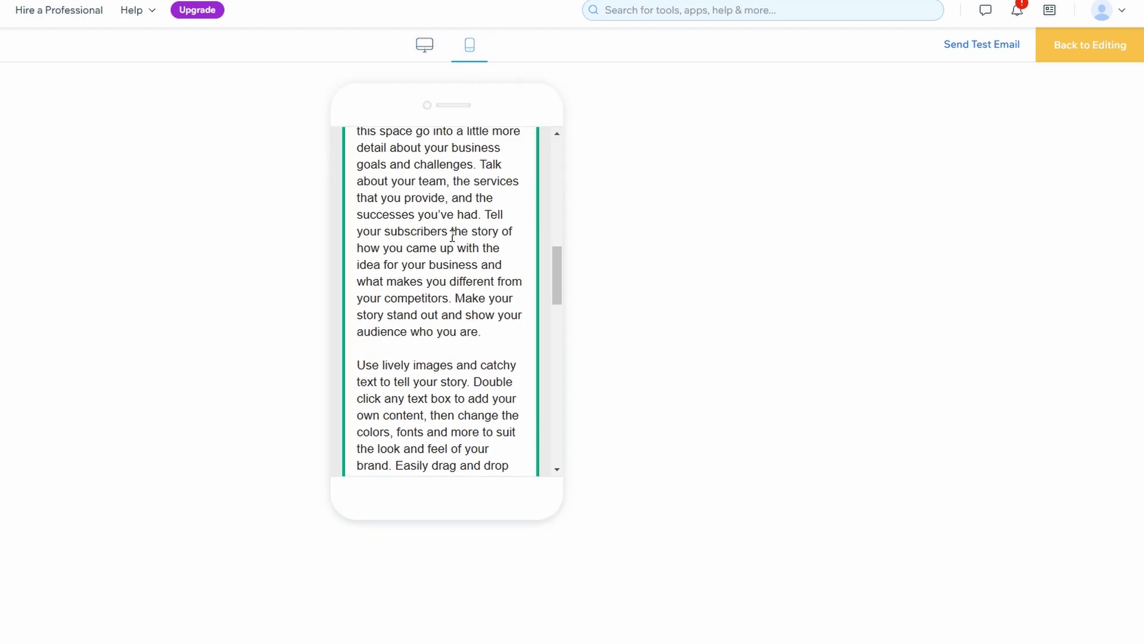
scroll(453, 232, "down", 10)
left_click(424, 46)
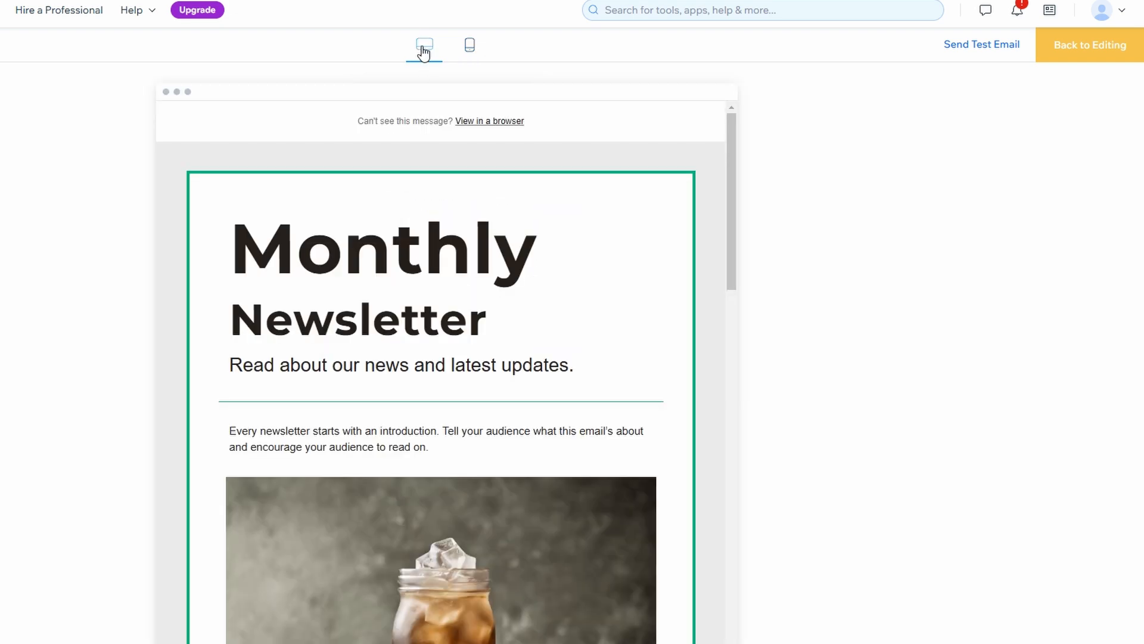
Dismiss the Send Test Email form without sending and go back to editing.
left_click(999, 49)
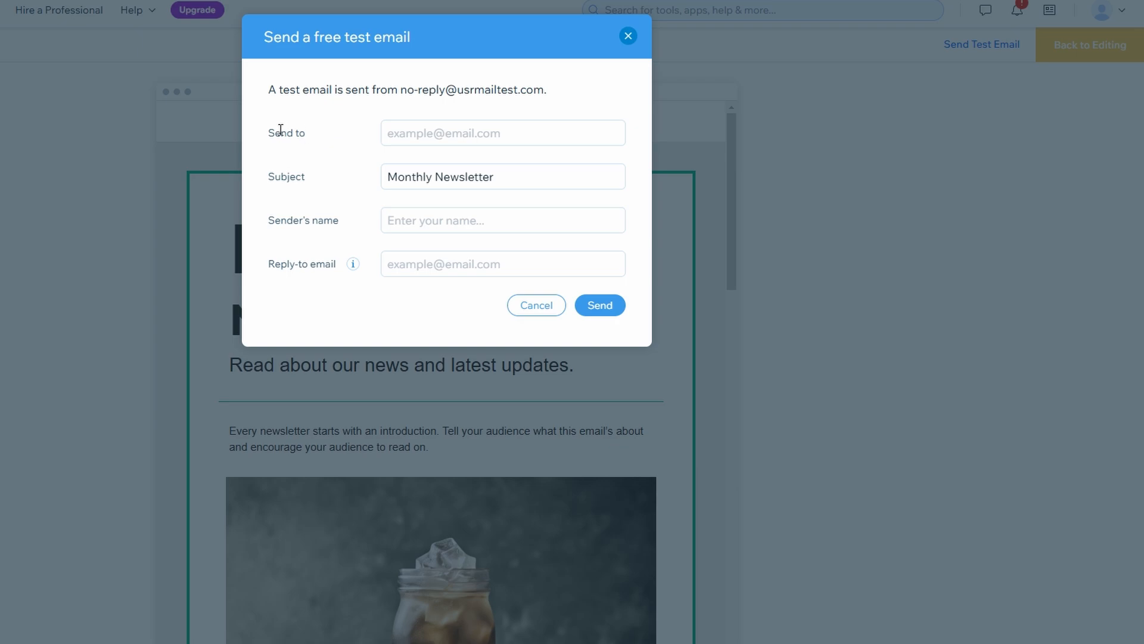
left_click(628, 36)
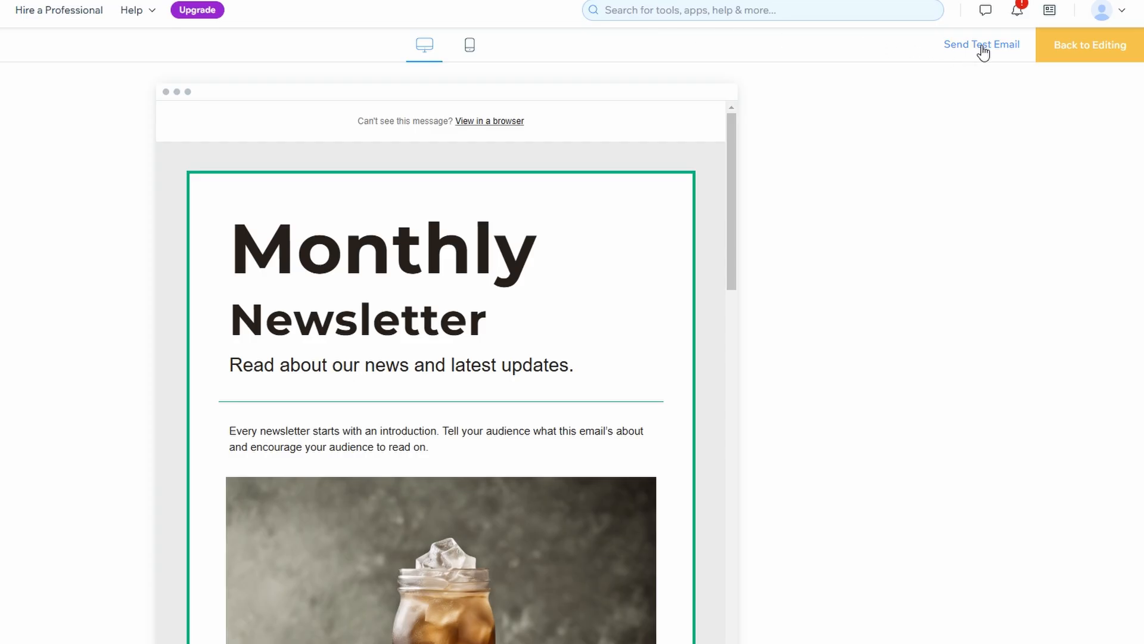
left_click(1068, 51)
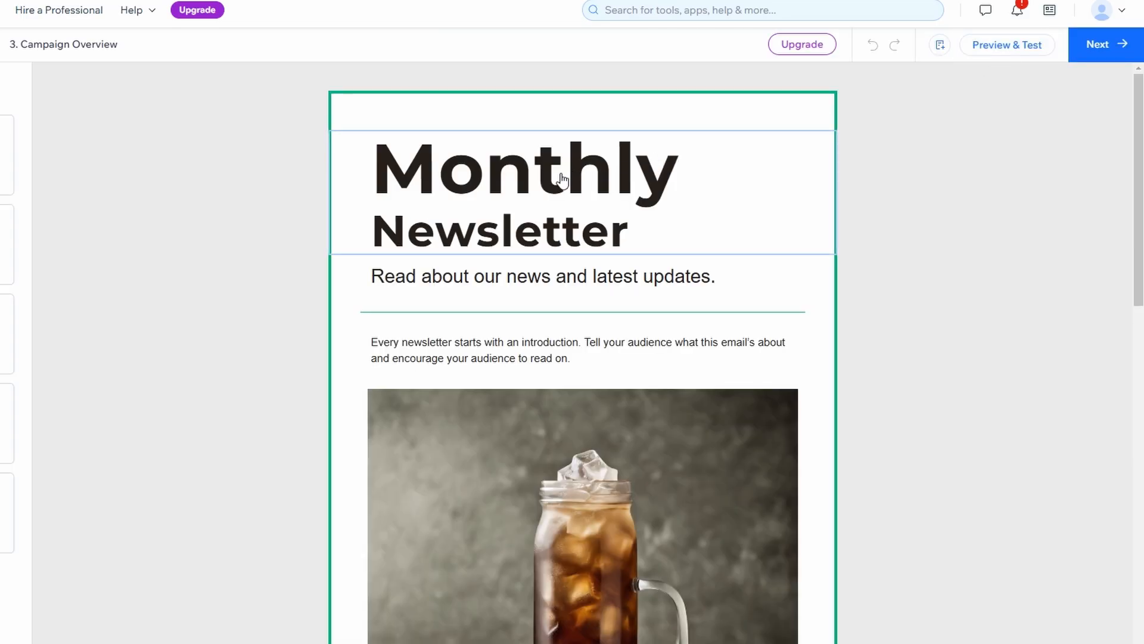
Move to the recipients step, close the tips, and keep Target group instead of All contacts.
left_click(1121, 46)
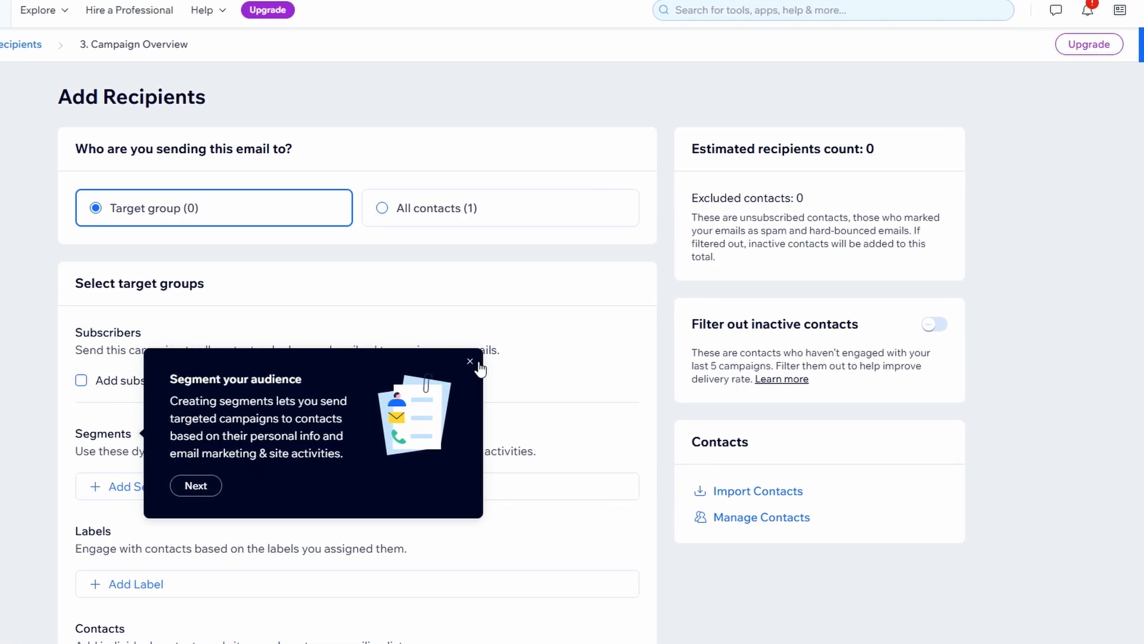
left_click(430, 361)
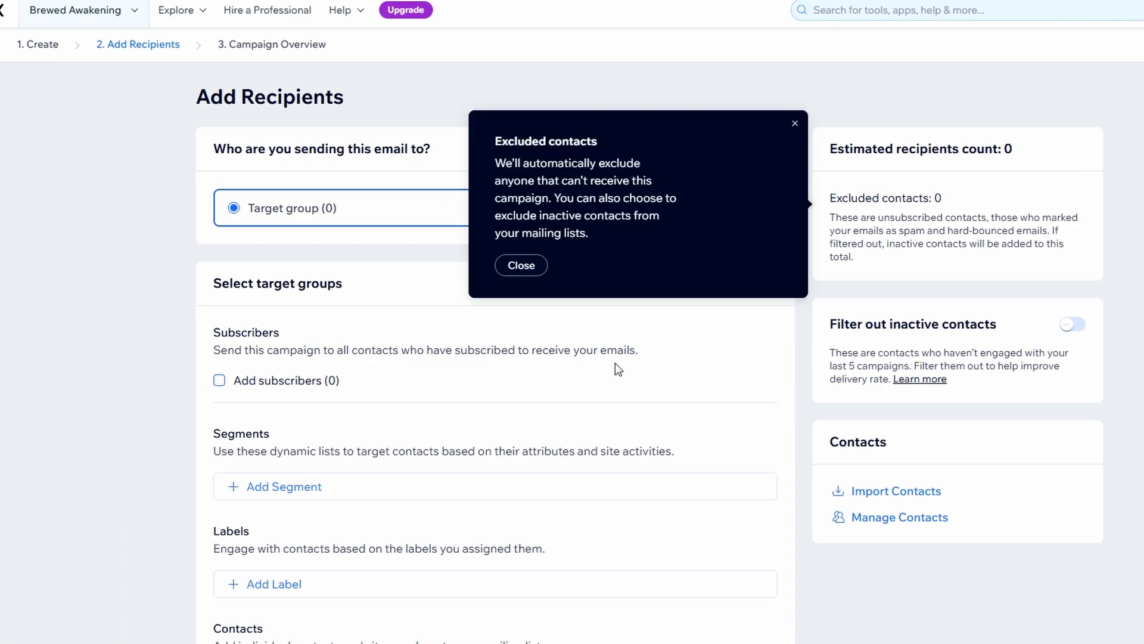
left_click(795, 124)
left_click(503, 211)
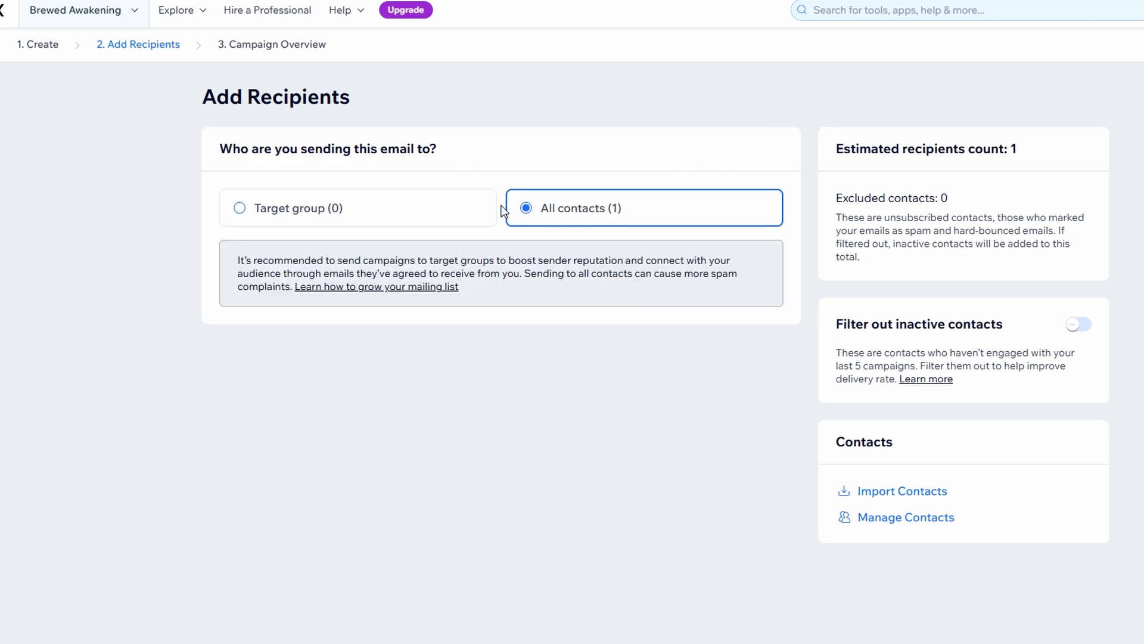
left_click(279, 208)
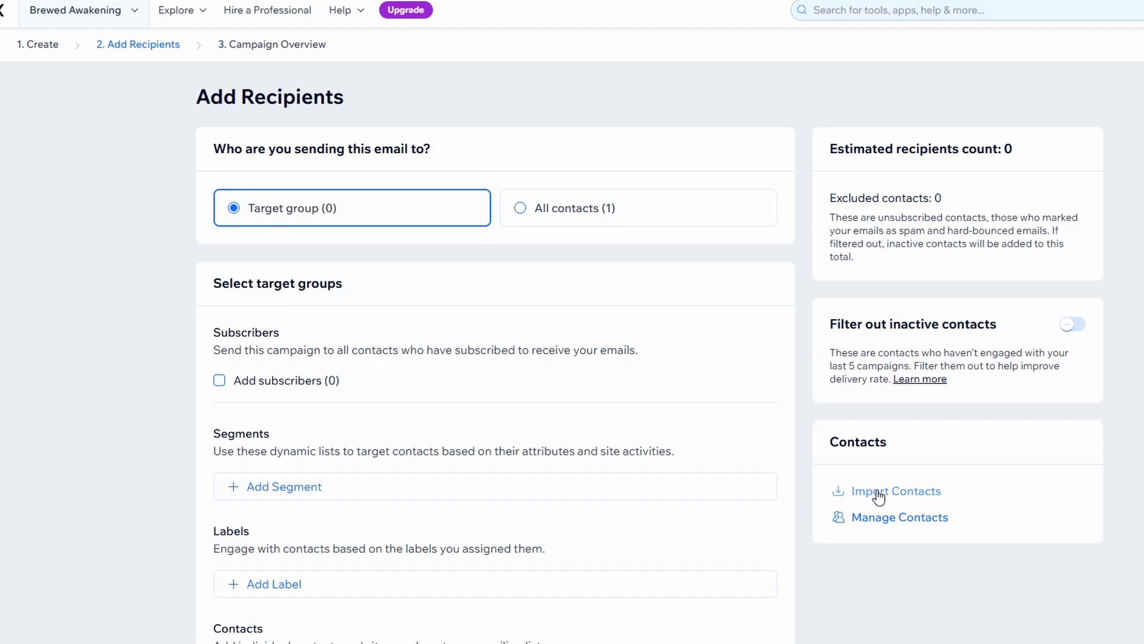
scroll(669, 345, "down", 1)
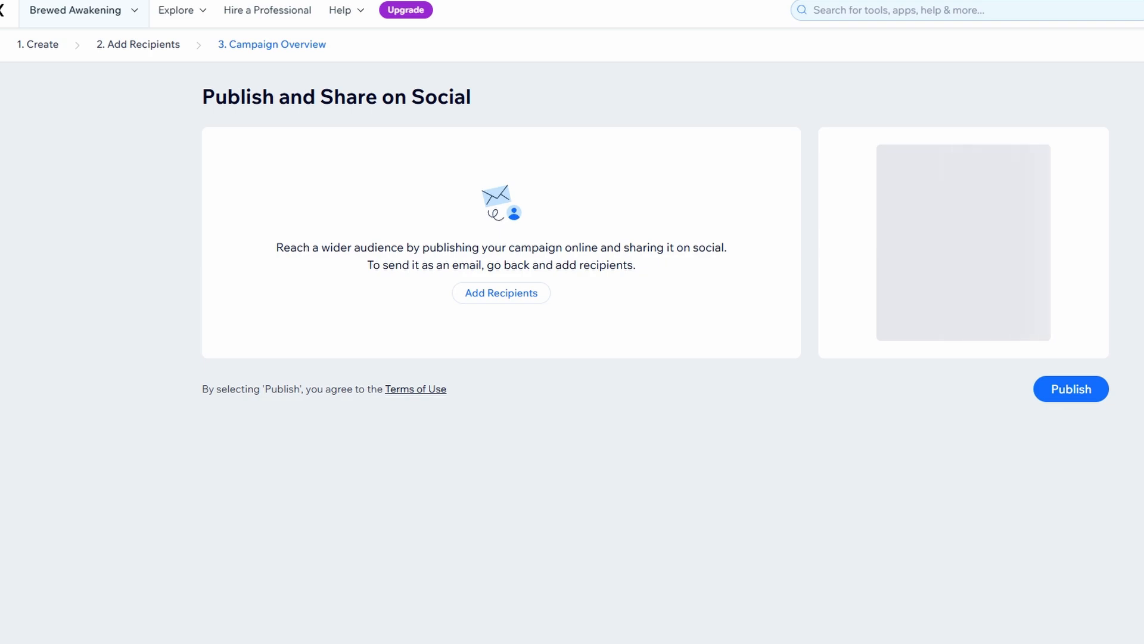
left_click(487, 294)
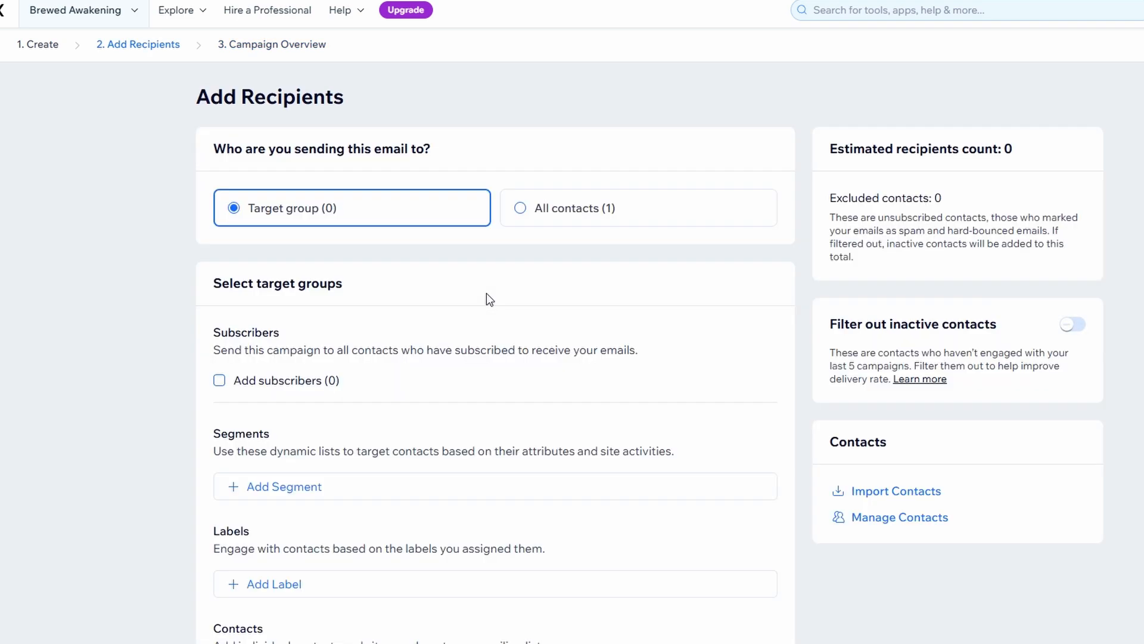
scroll(486, 293, "down", 1)
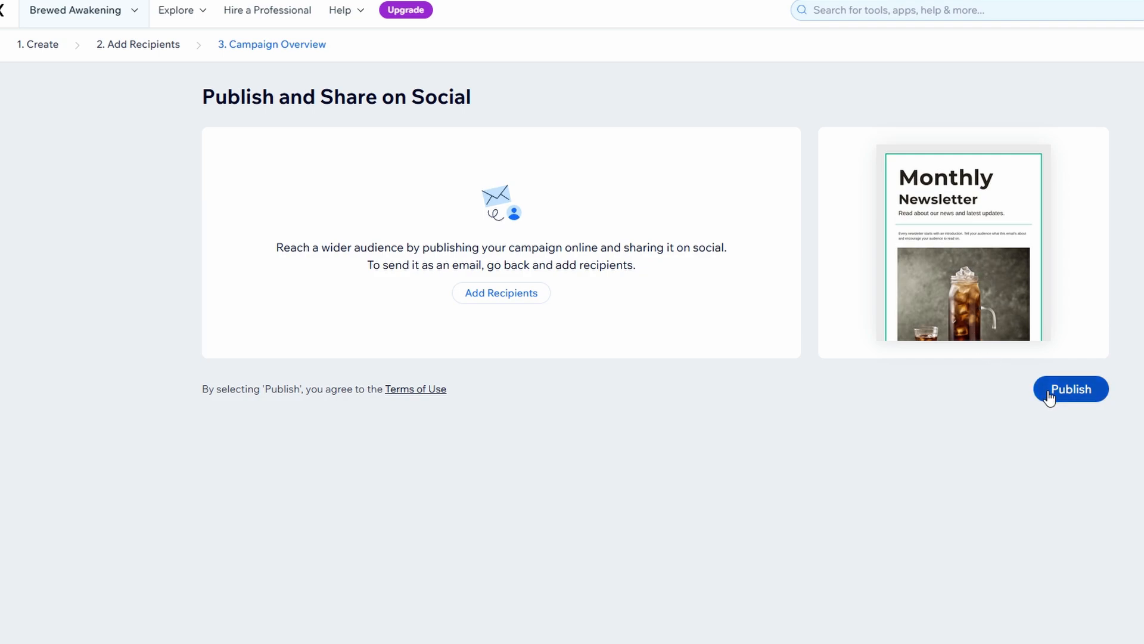
Publish the Monthly Newsletter from the Campaign Overview page.
left_click(1048, 391)
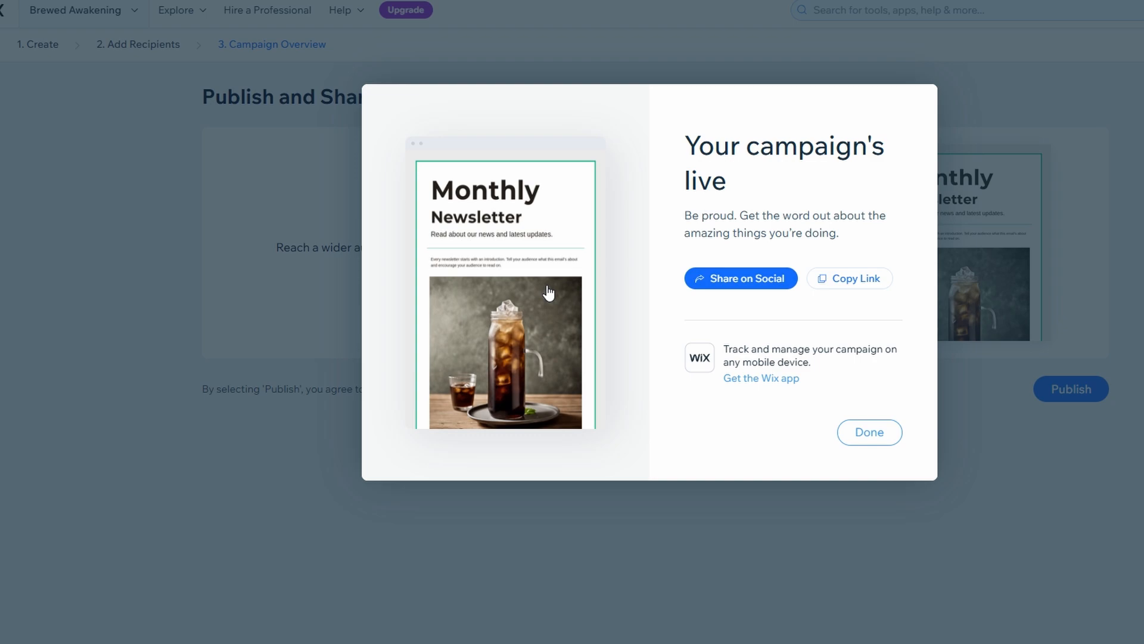
Finish and open Monthly Newsletter statistics from the Email Marketing campaigns list.
left_click(867, 431)
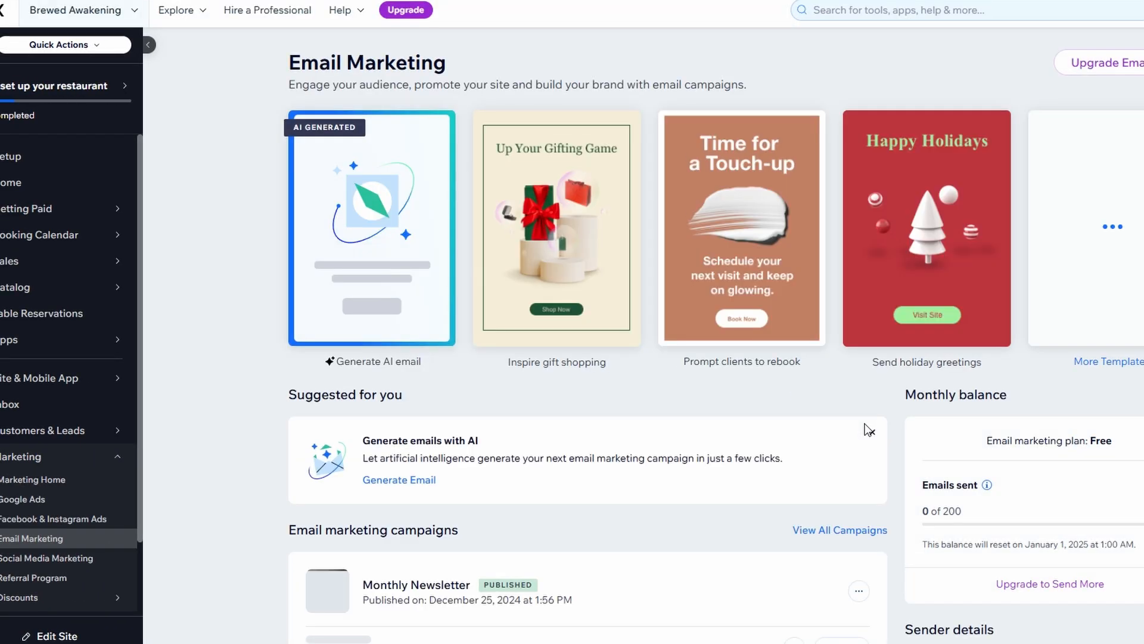
scroll(867, 429, "down", 4)
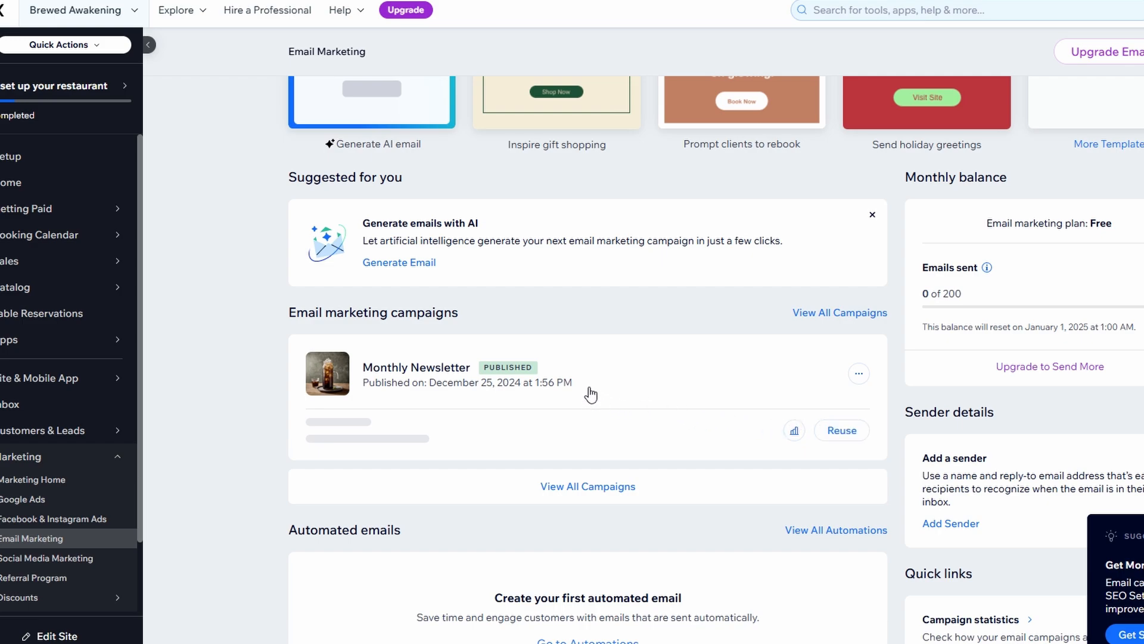
scroll(591, 393, "down", 3)
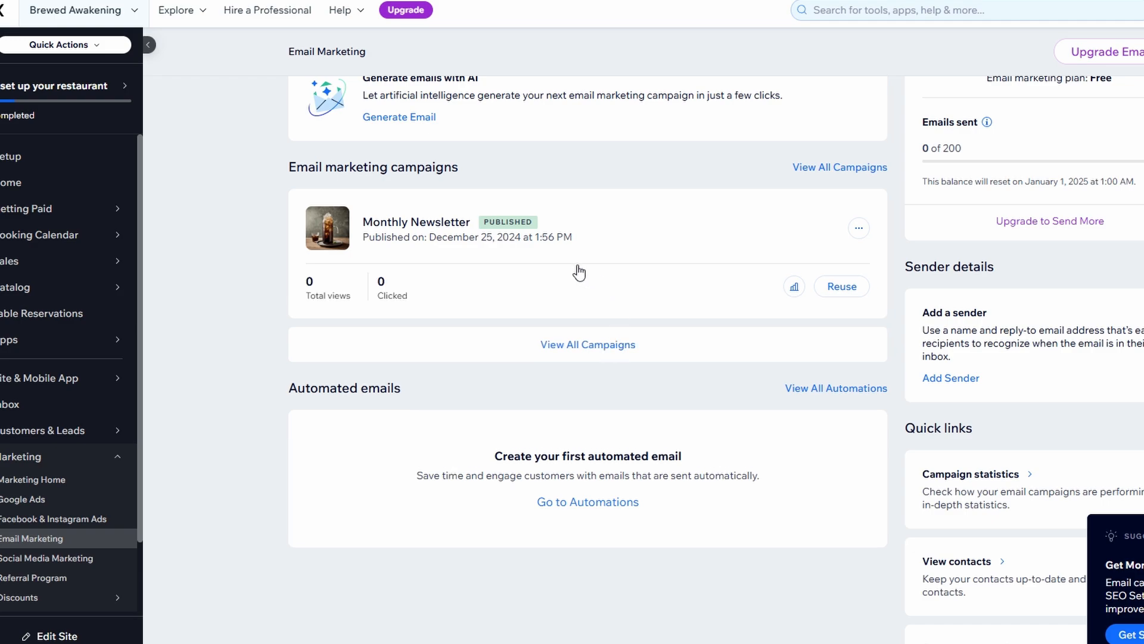
left_click(338, 234)
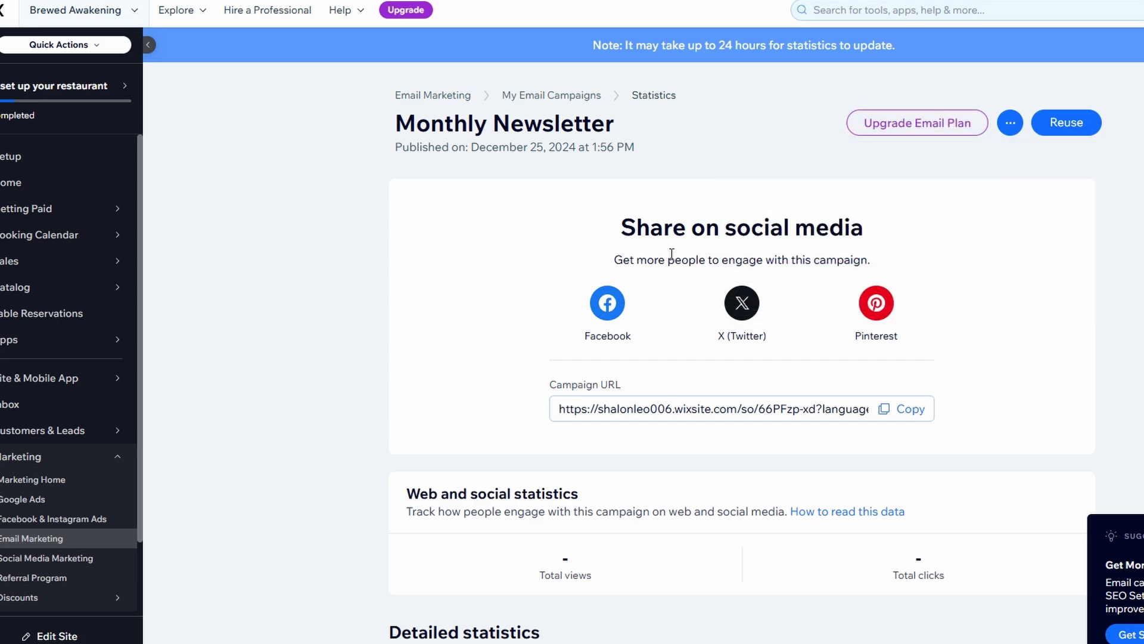
scroll(643, 333, "down", 1)
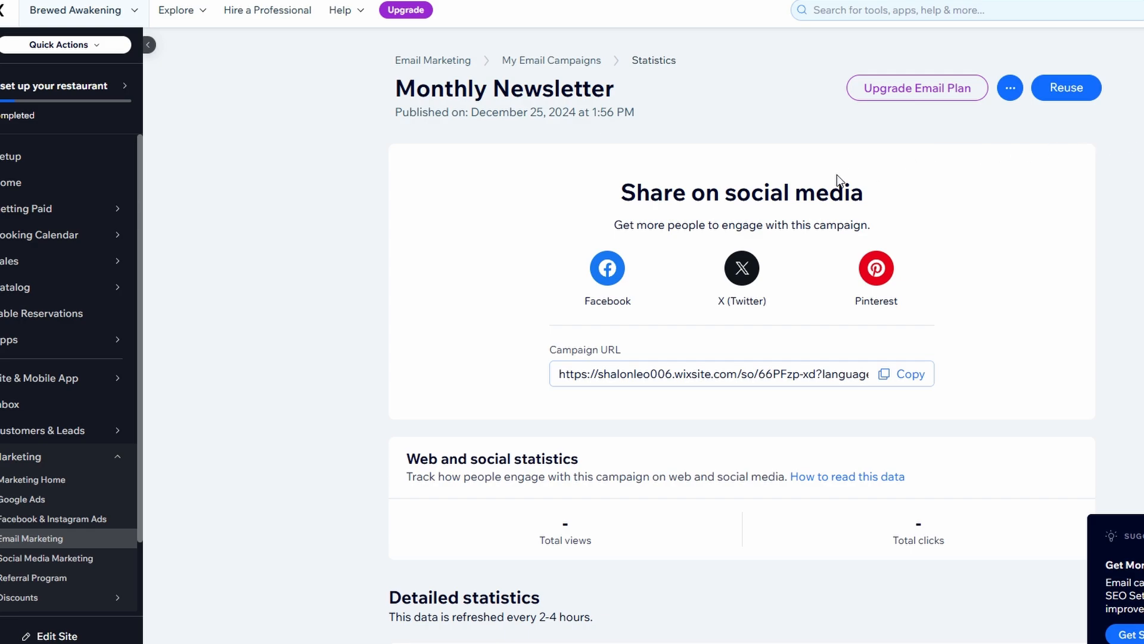
Return to Email Marketing and reopen the Monthly Newsletter statistics, which show no data yet.
left_click(5, 1)
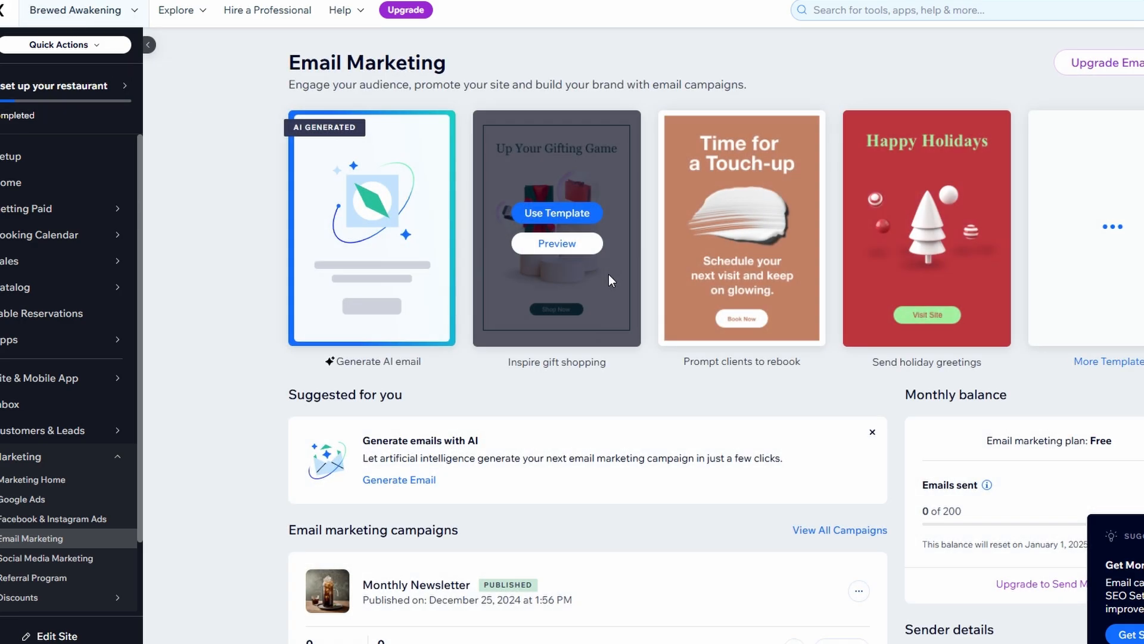
scroll(609, 275, "down", 5)
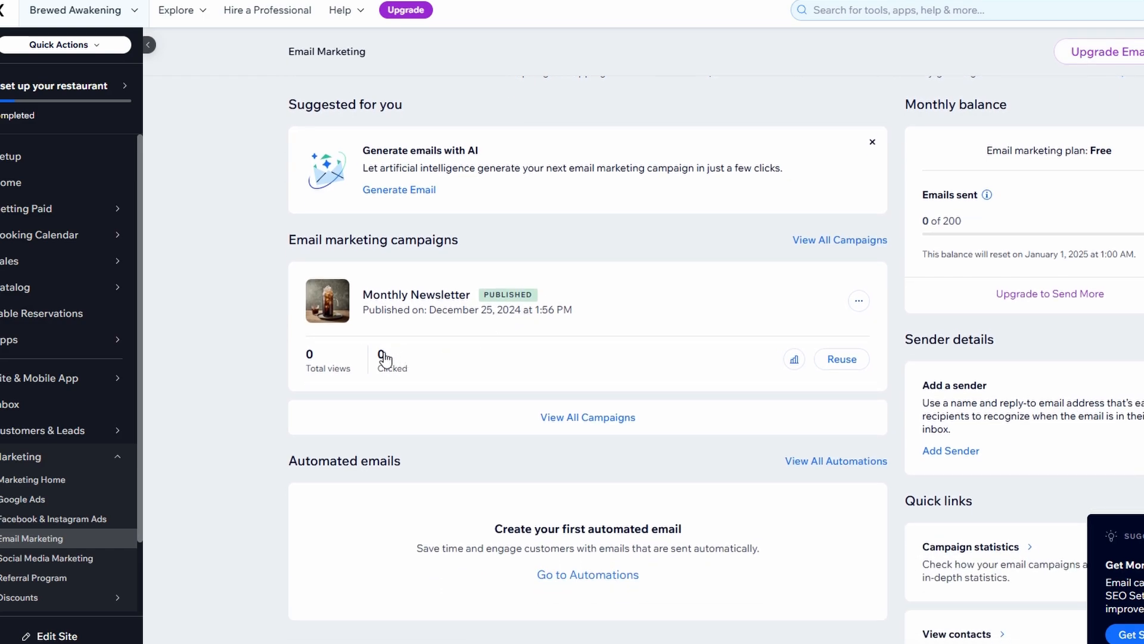
left_click(798, 367)
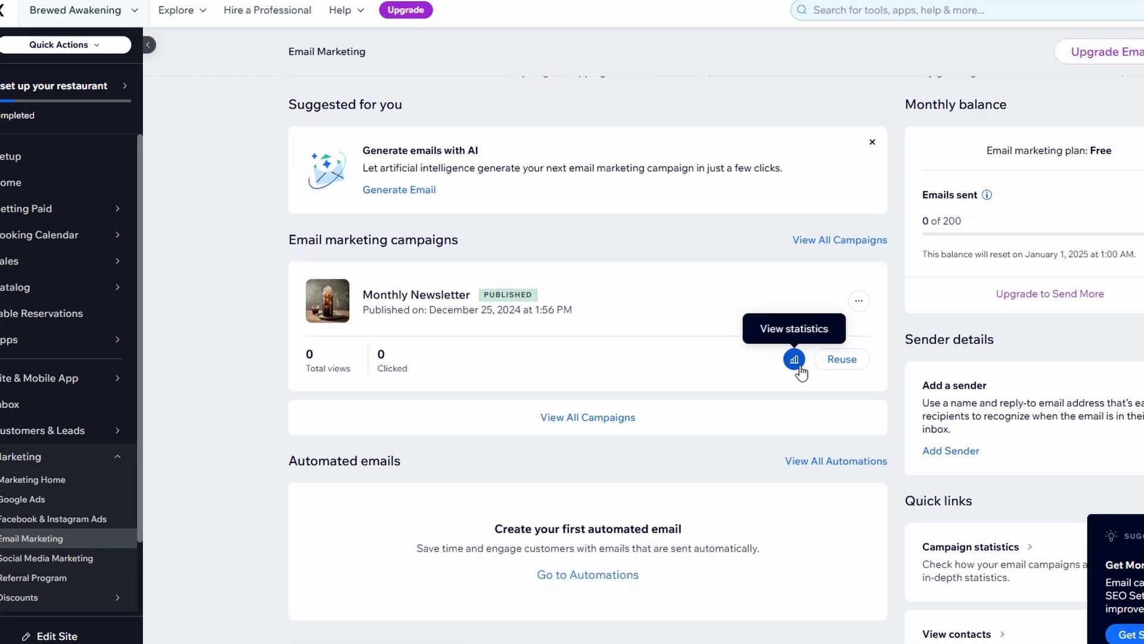
scroll(801, 365, "down", 4)
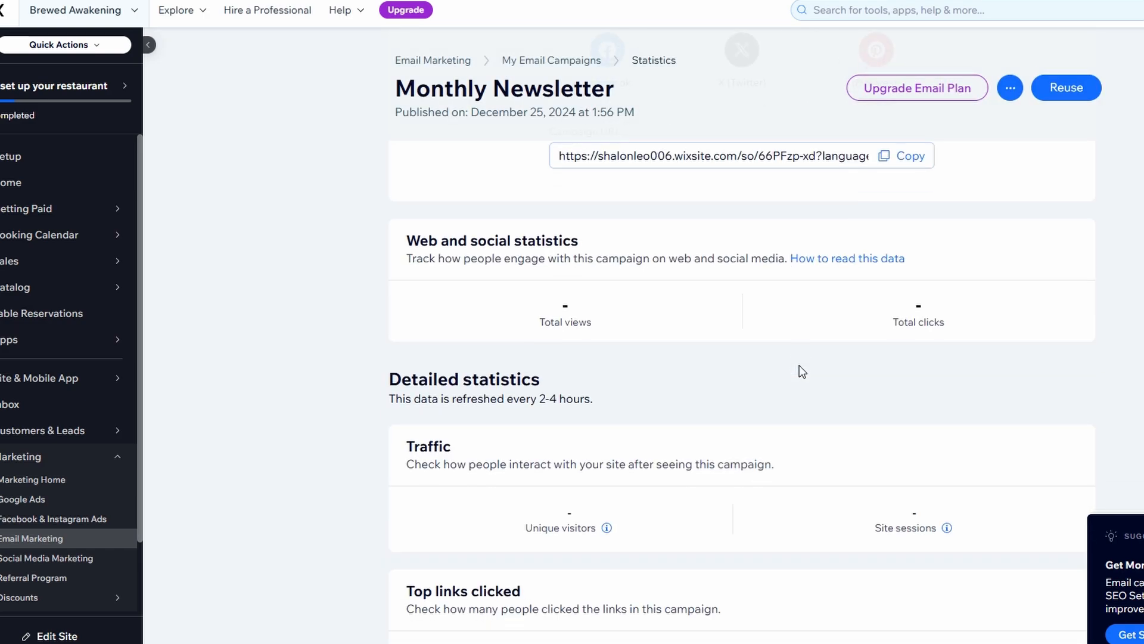
scroll(939, 316, "down", 1)
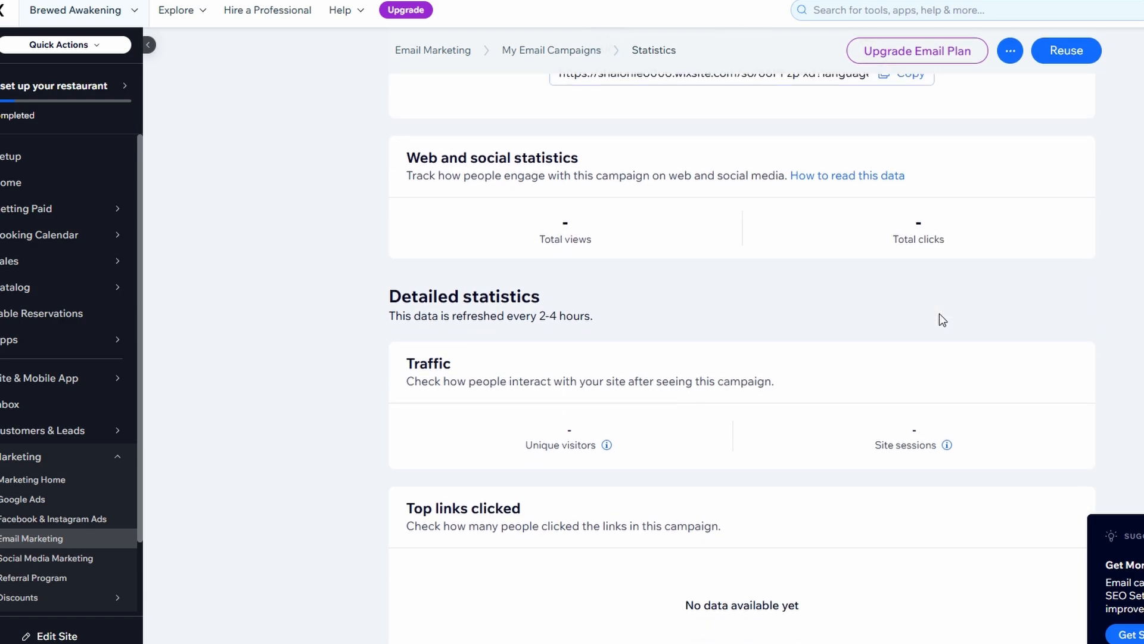